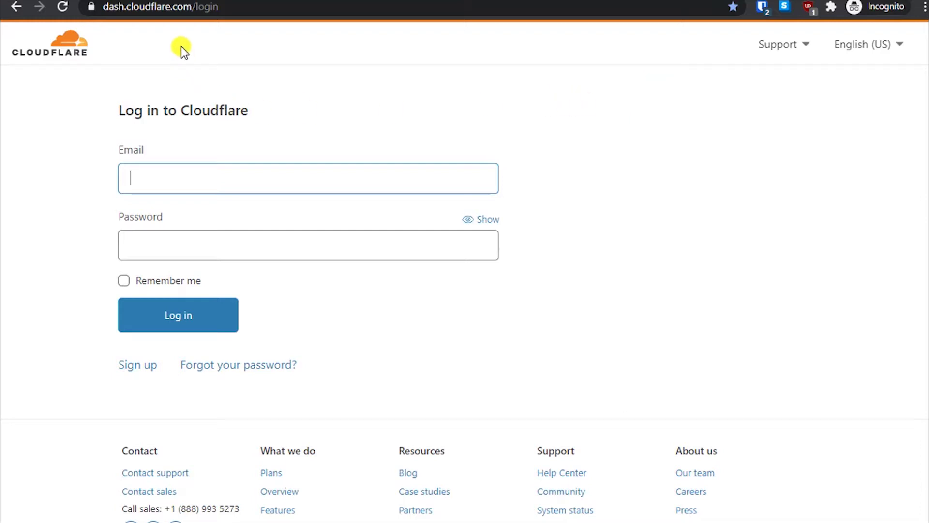
Move from the Cloudflare login page to the sign-up form
click(128, 7)
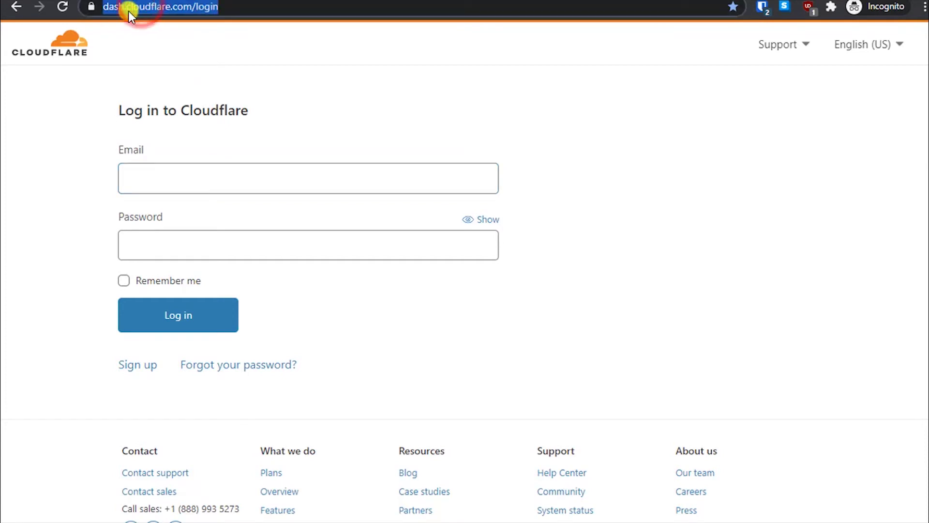
click(364, 113)
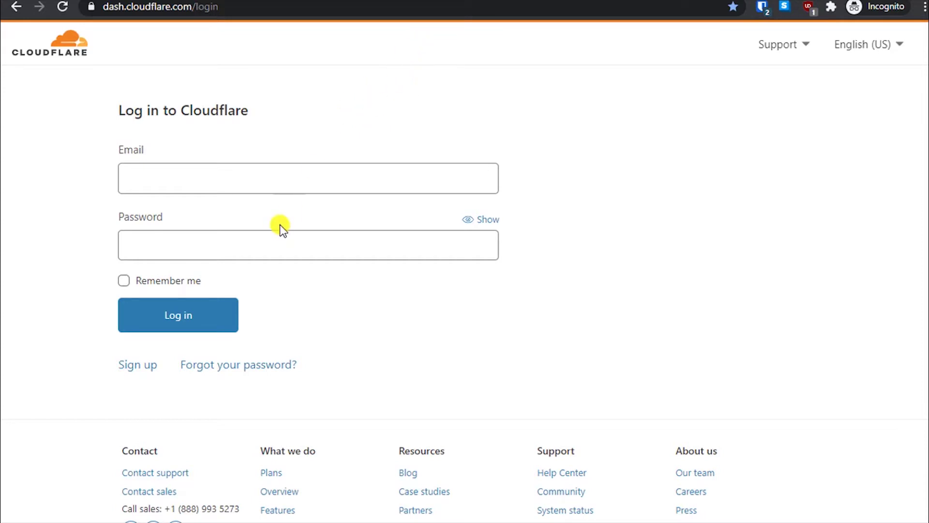
click(128, 369)
Click through the empty Email and Password fields to bring up their validation errors
click(47, 330)
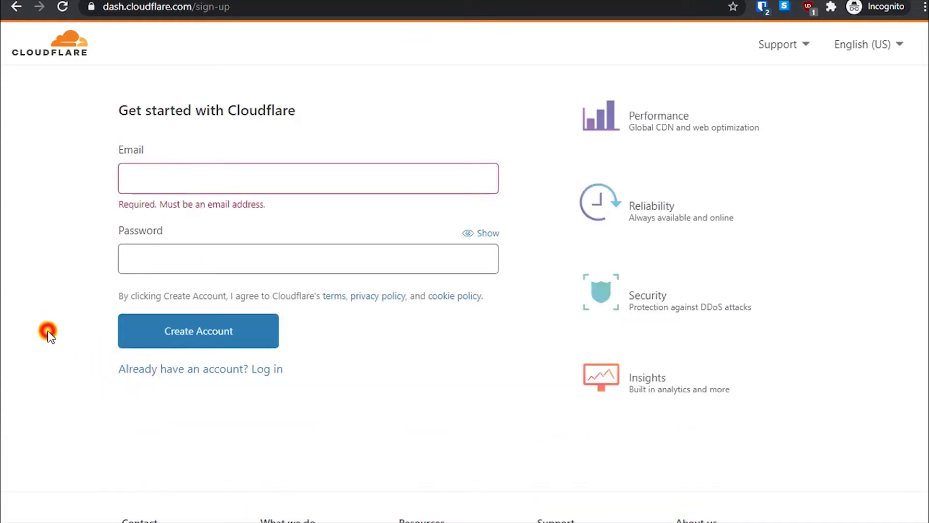
click(201, 181)
click(192, 265)
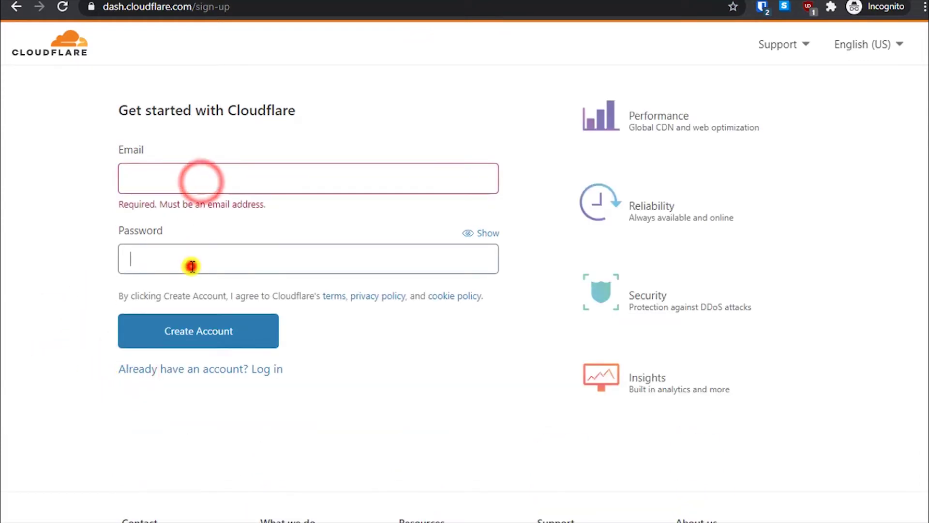
click(39, 237)
click(181, 183)
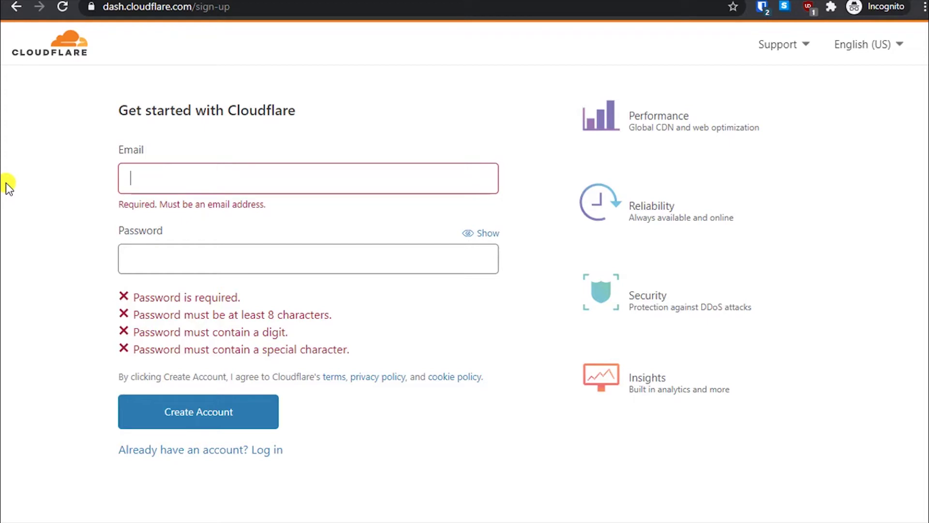
click(62, 246)
click(178, 170)
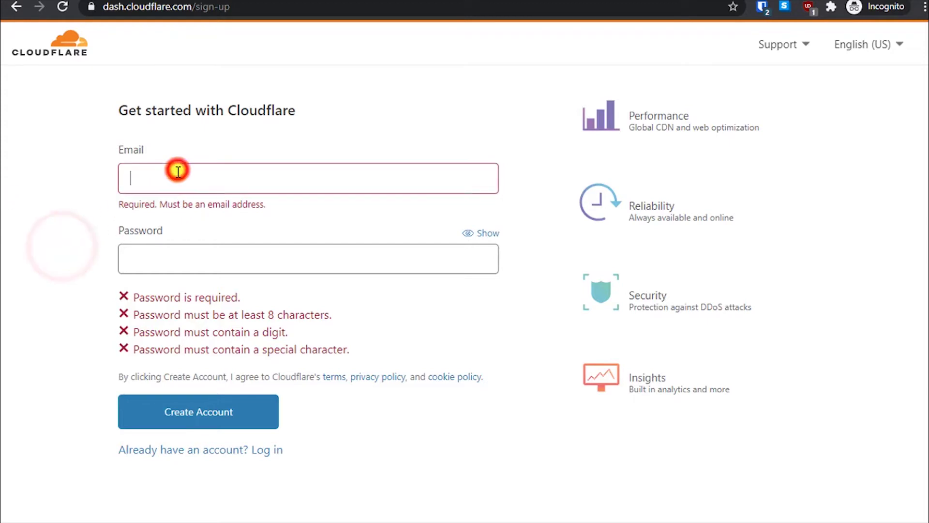
click(153, 264)
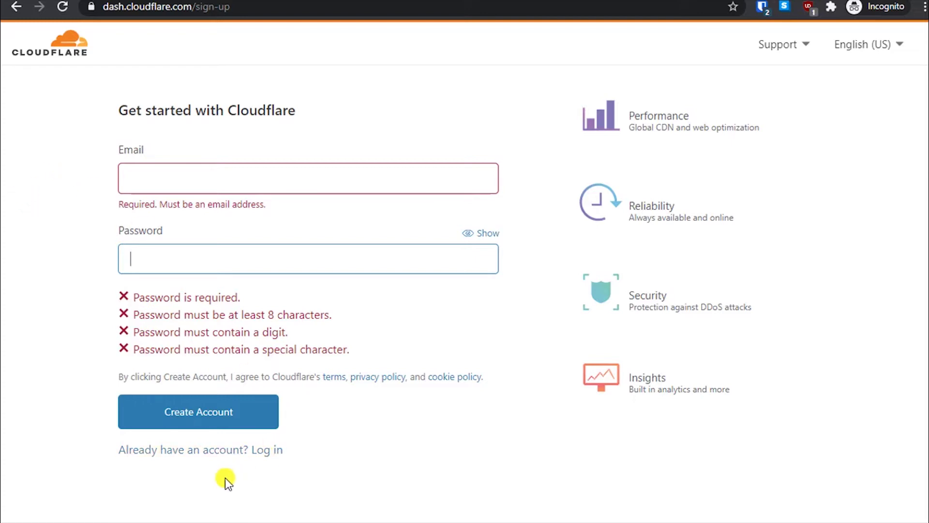
Log in to Cloudflare with Bitwarden-autofilled credentials, then switch to the GoDaddy tab
click(194, 456)
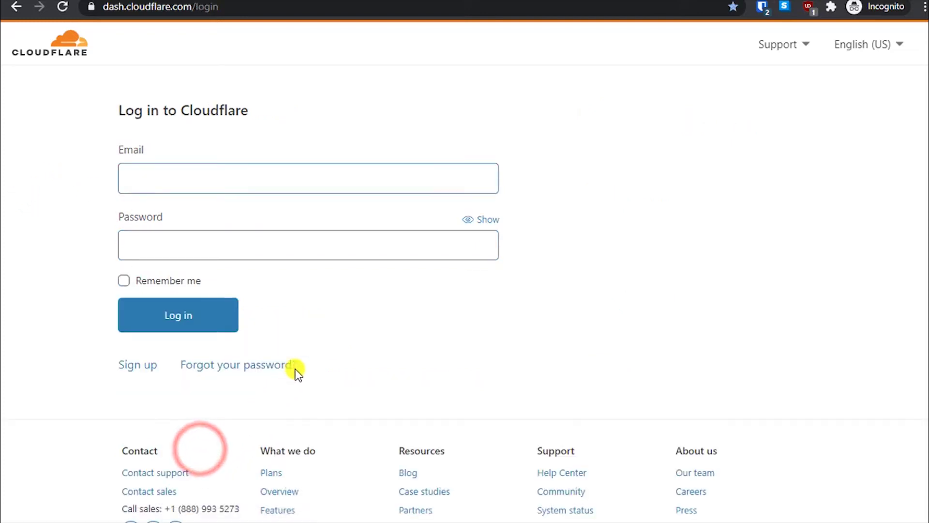
click(763, 6)
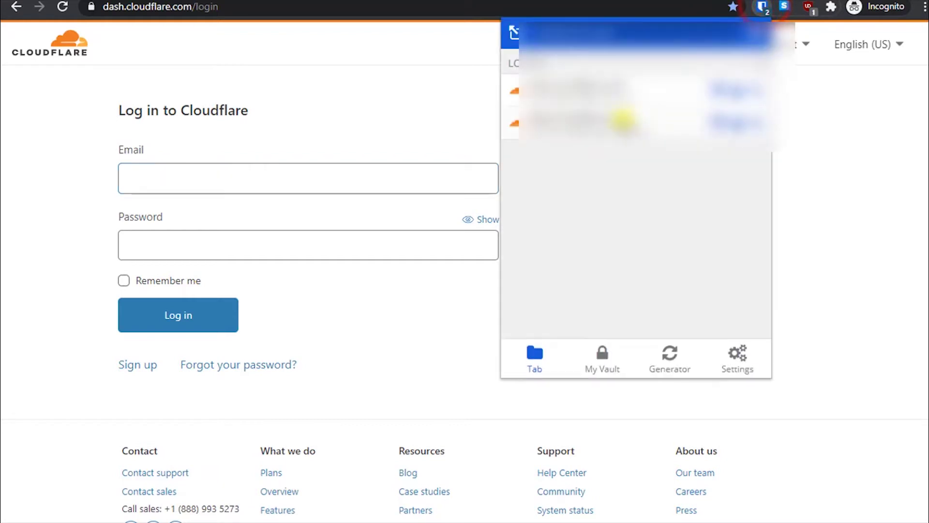
click(584, 88)
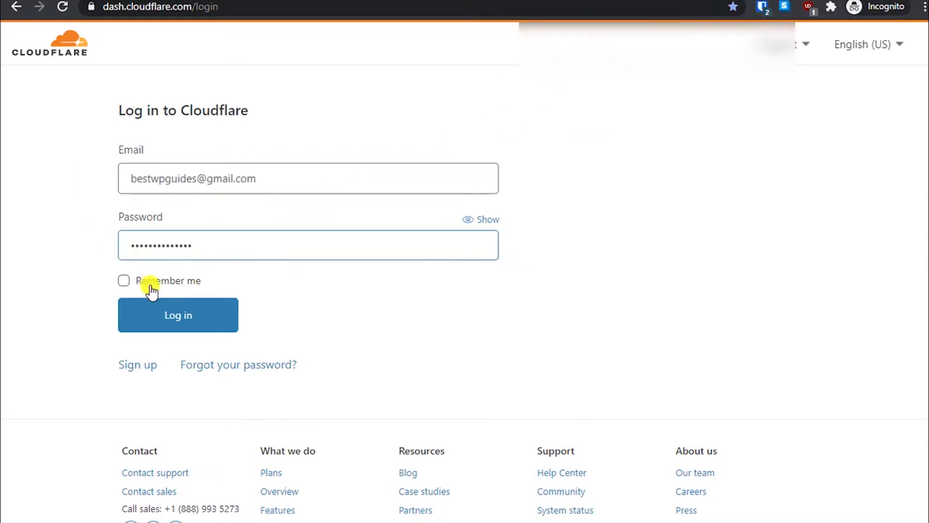
click(209, 318)
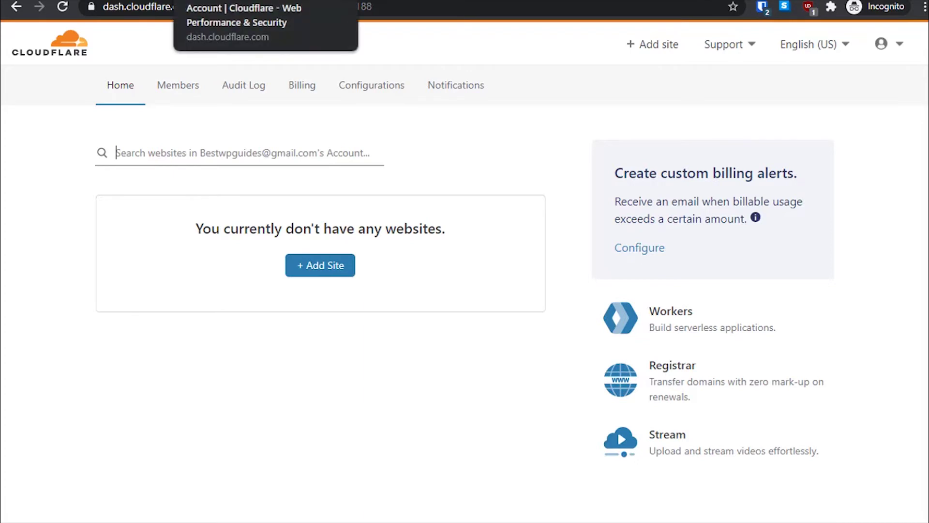
click(73, 1)
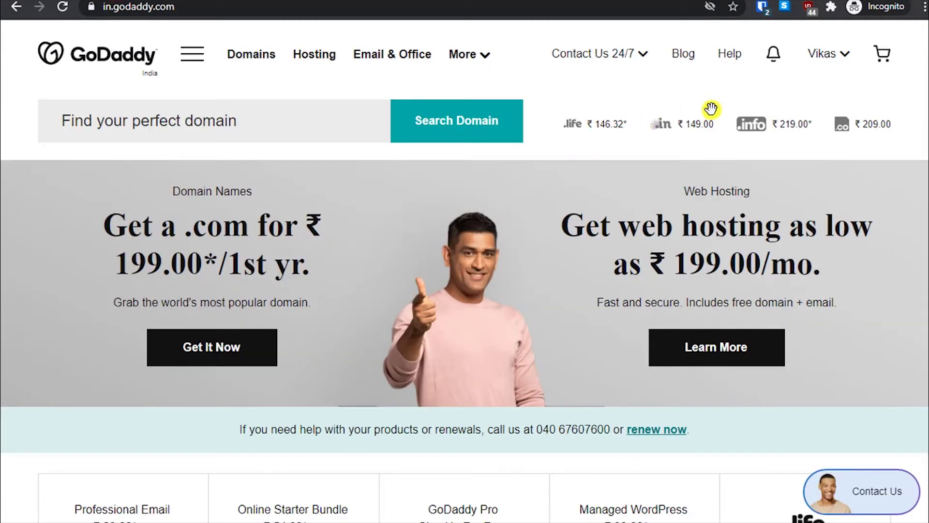
Go to GoDaddy's My Products and open DNS settings for bestwpguides.com
click(846, 56)
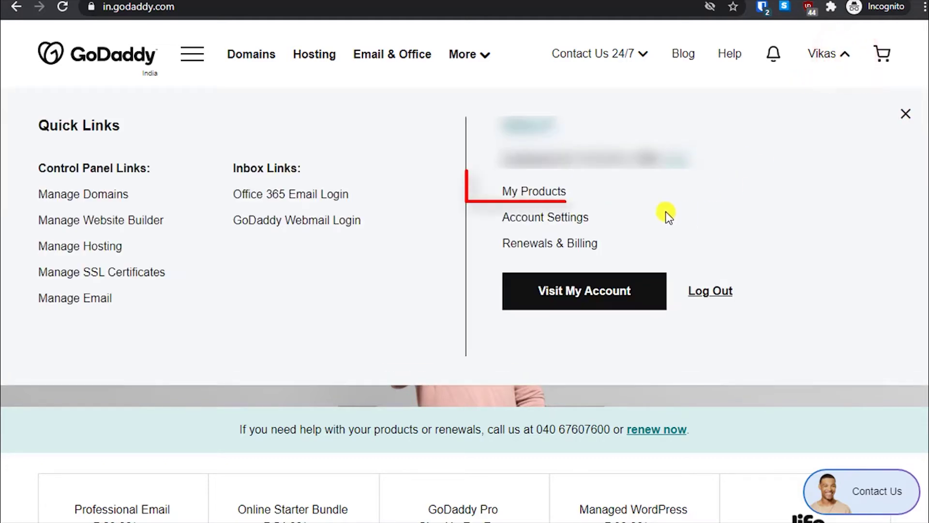
click(524, 193)
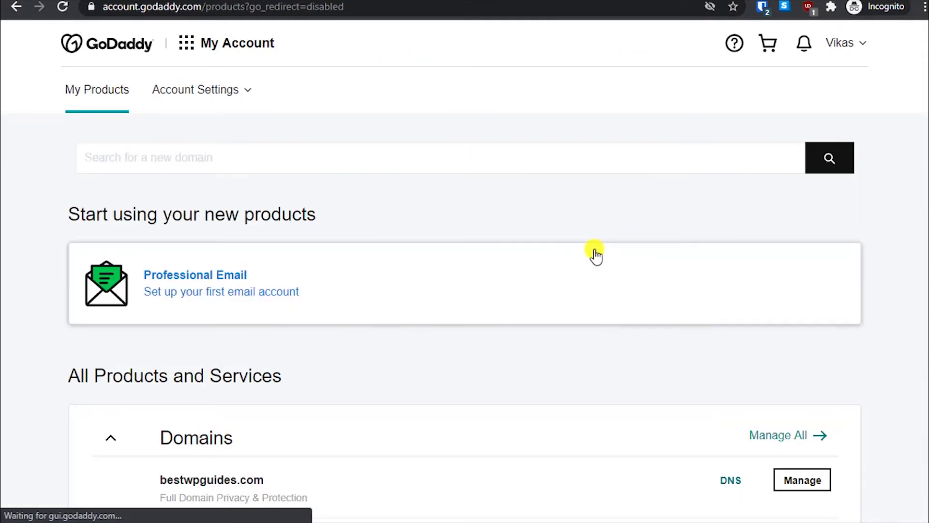
scroll(418, 317, down, 5)
scroll(422, 318, down, 2)
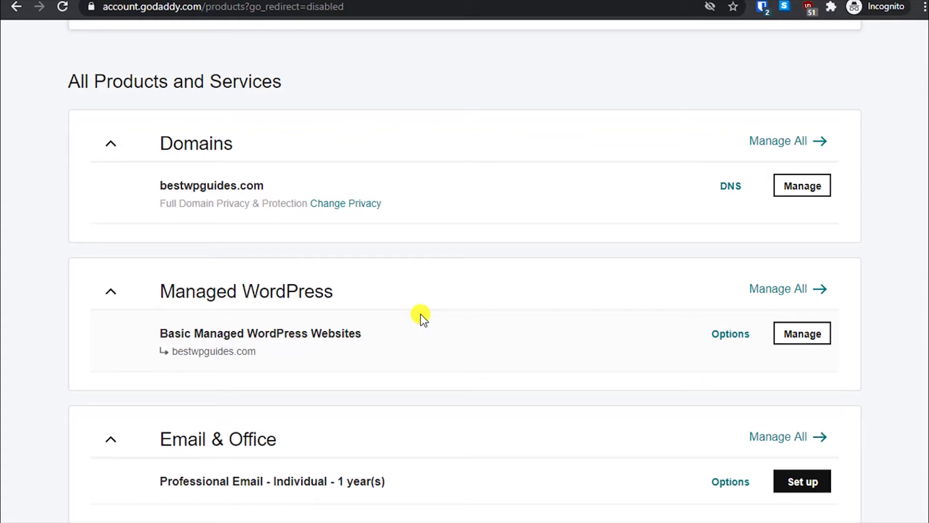
scroll(420, 314, down, 3)
scroll(421, 313, up, 3)
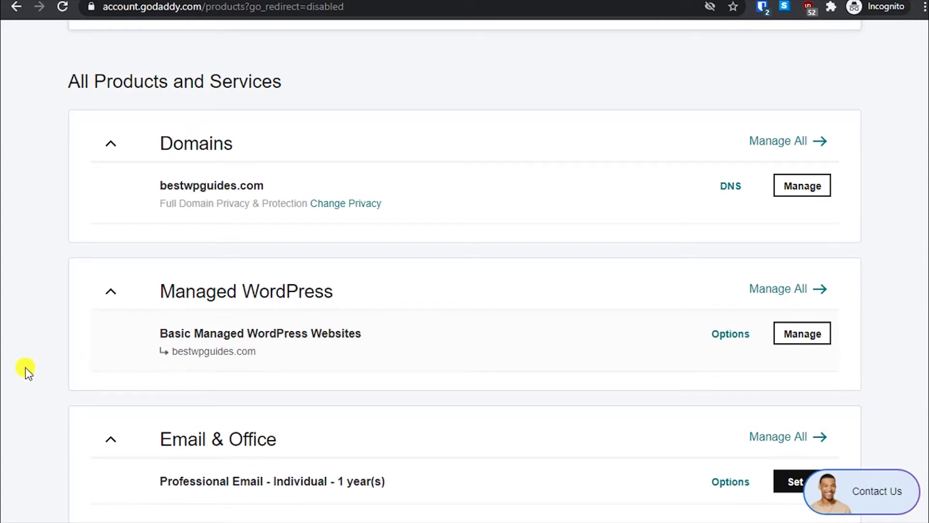
scroll(197, 334, down, 3)
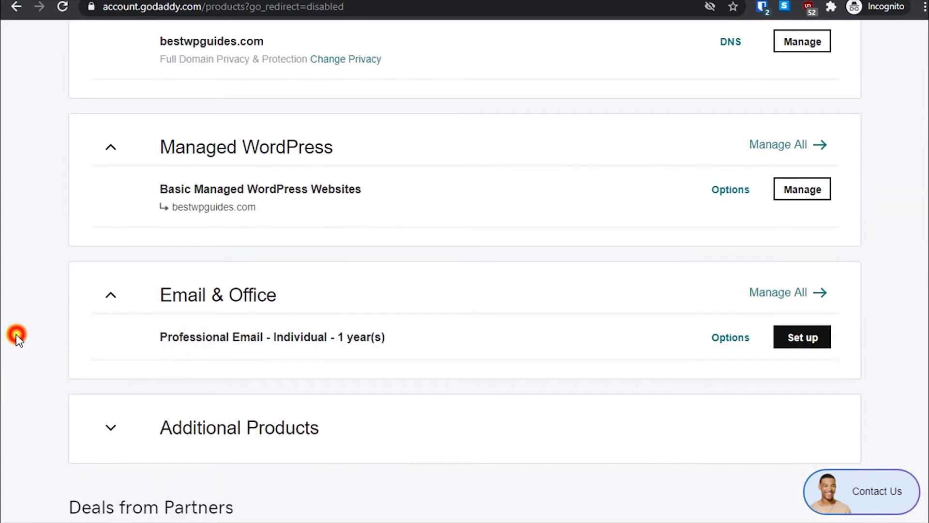
scroll(16, 334, up, 3)
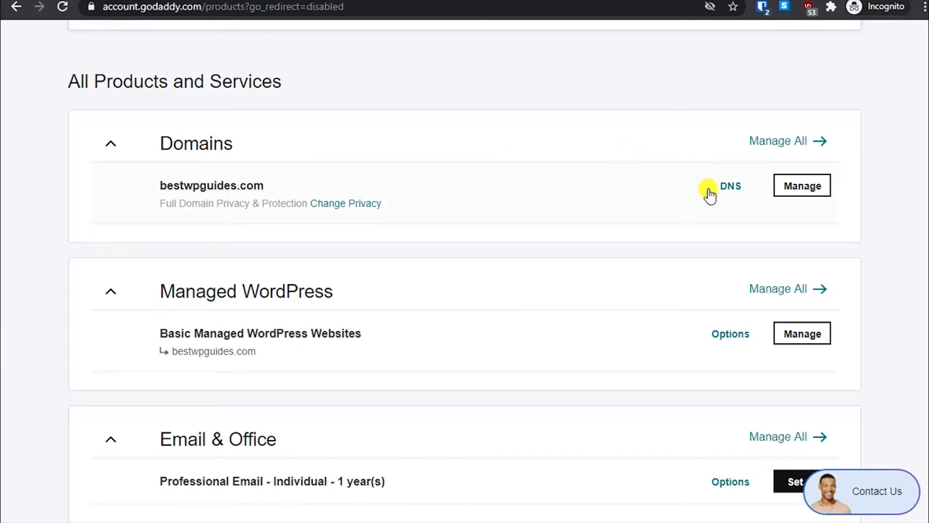
click(730, 186)
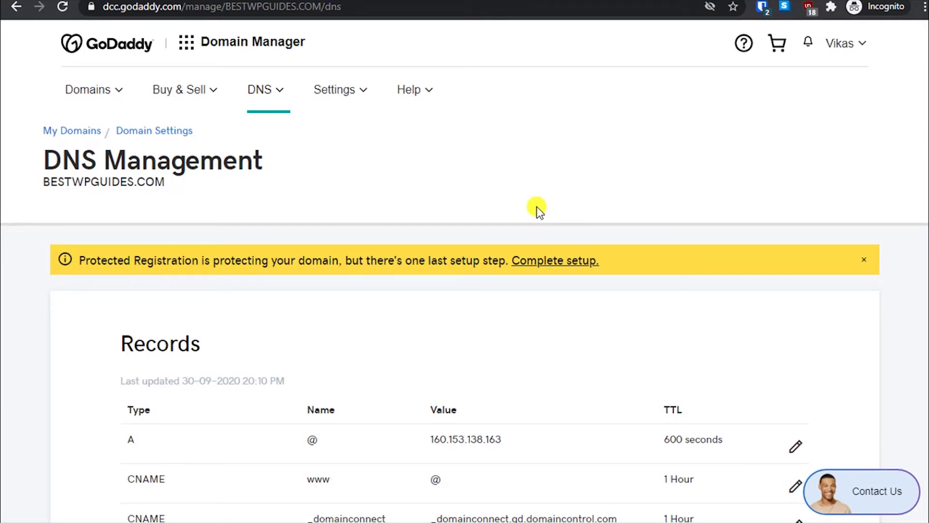
Copy BESTWPGUIDES.COM from the DNS Management heading and return to the Cloudflare tab
scroll(538, 210, down, 12)
scroll(537, 209, down, 2)
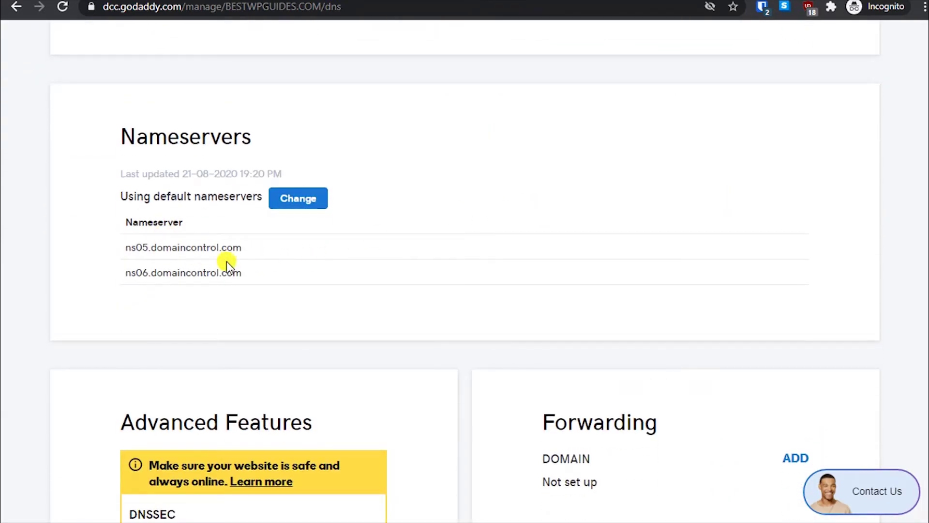
scroll(222, 277, up, 12)
scroll(222, 277, up, 2)
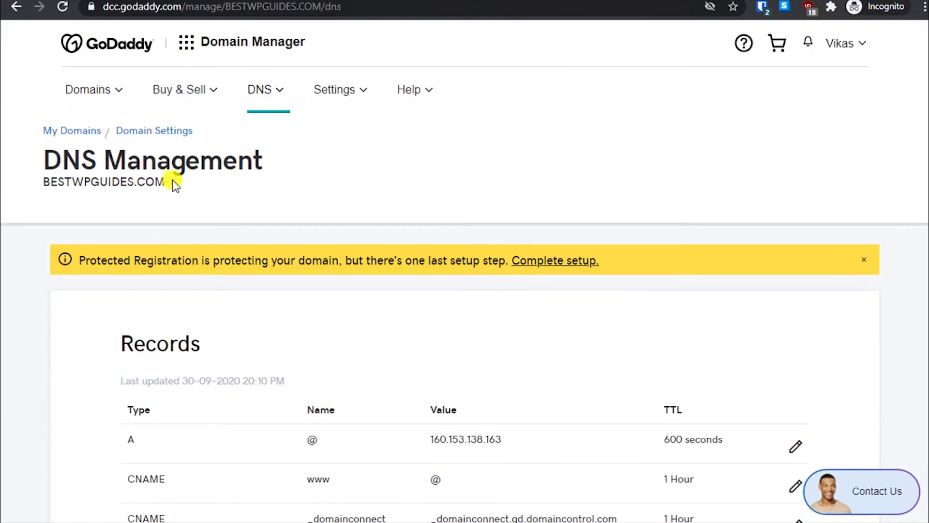
drag(170, 184, 42, 181)
right_click(42, 182)
click(58, 192)
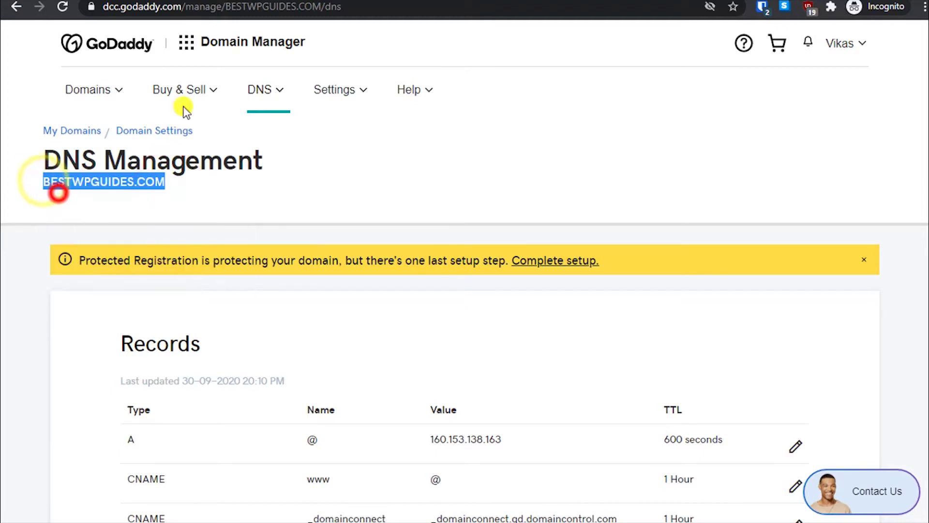
click(236, 2)
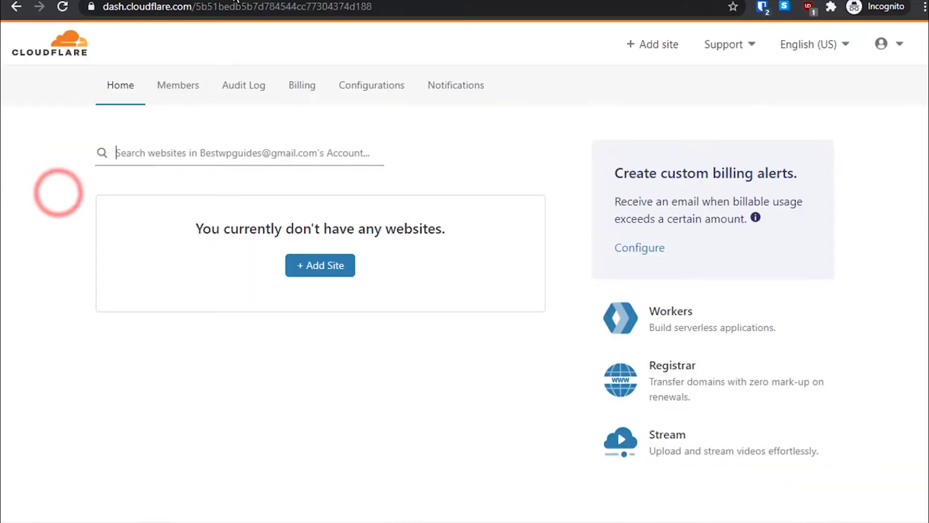
Add BESTWPGUIDES.COM as a new Cloudflare site by pasting the domain
click(339, 267)
right_click(278, 209)
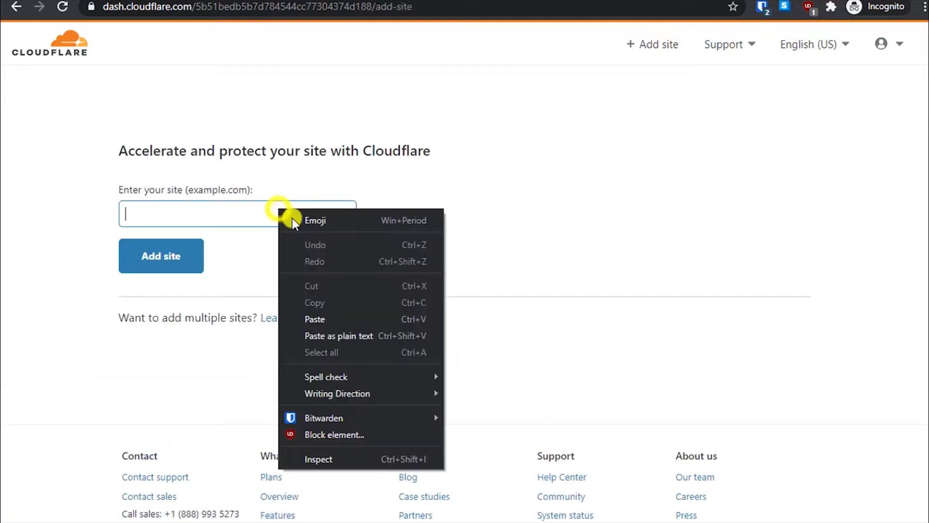
click(347, 320)
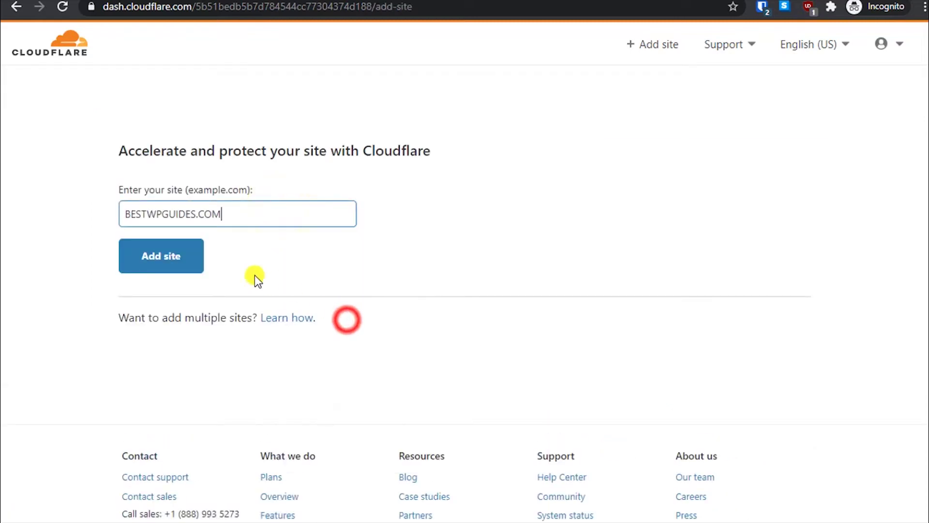
click(164, 257)
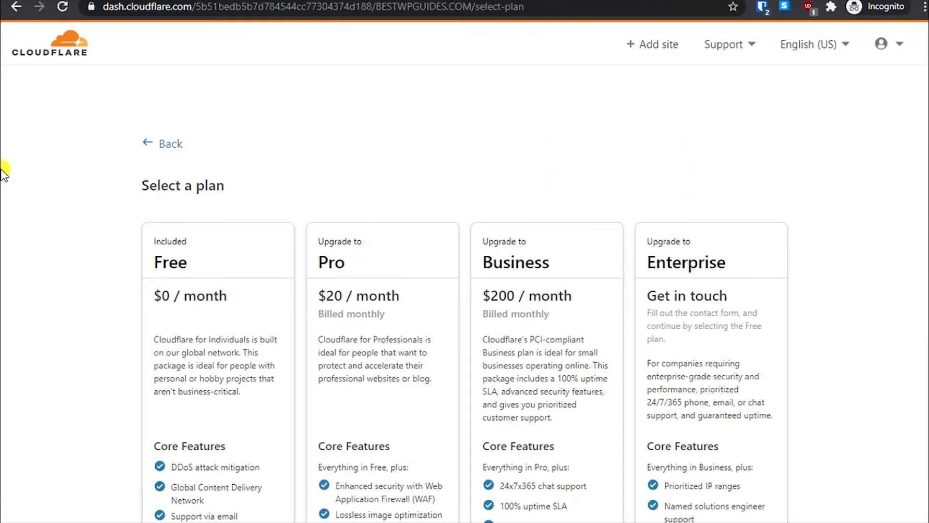
Select and confirm the Free plan for the site
scroll(15, 190, down, 3)
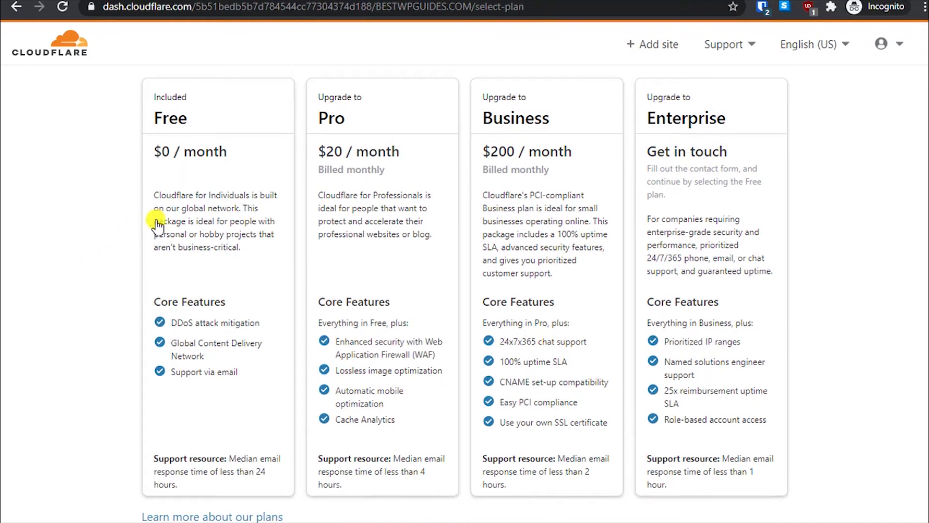
click(201, 205)
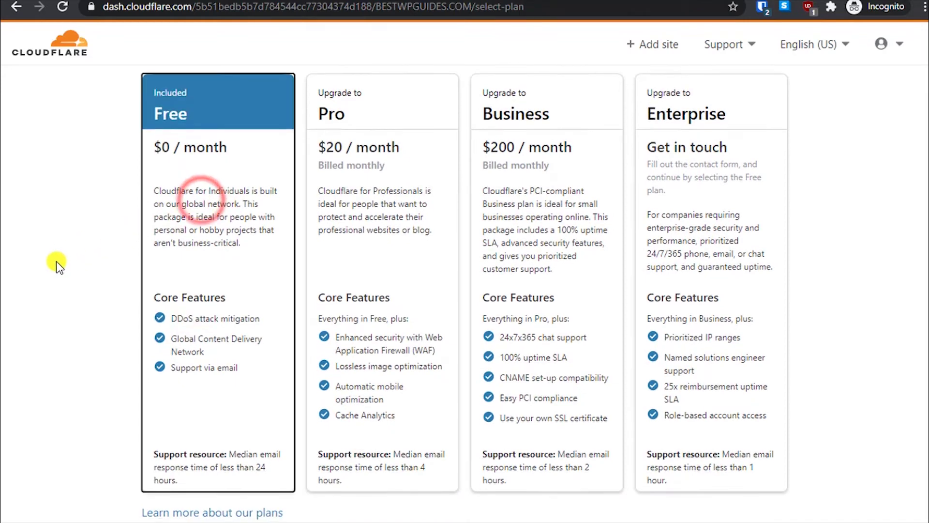
scroll(54, 264, down, 3)
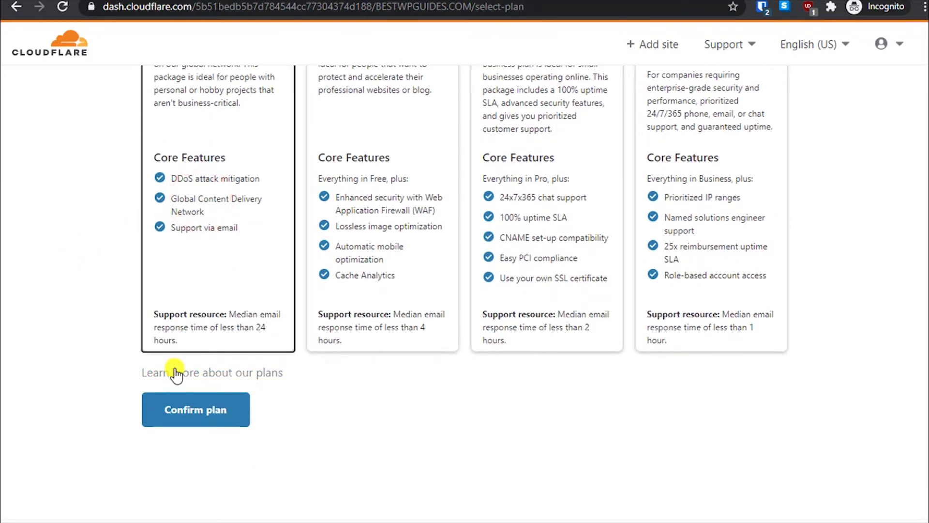
click(187, 414)
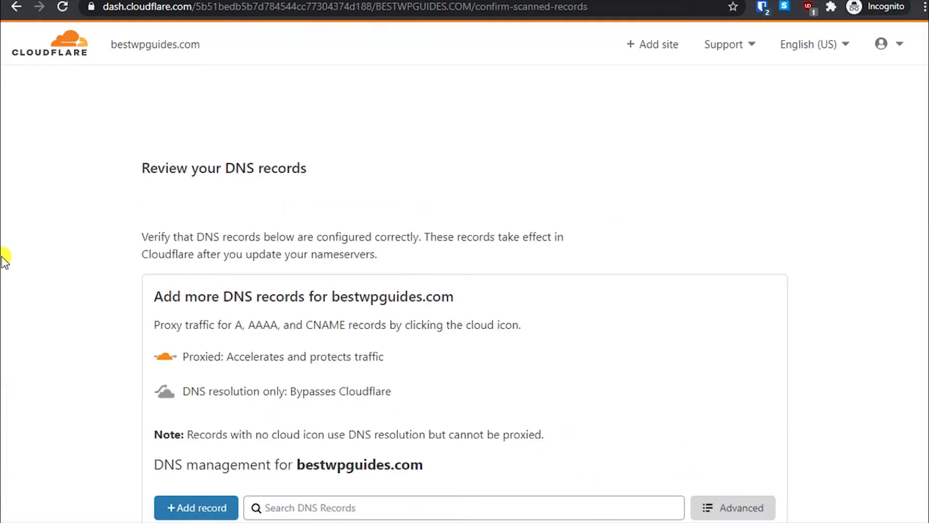
Continue past the three scanned DNS records and copy Nameserver 1, adam.ns.cloudflare.com
scroll(51, 258, down, 6)
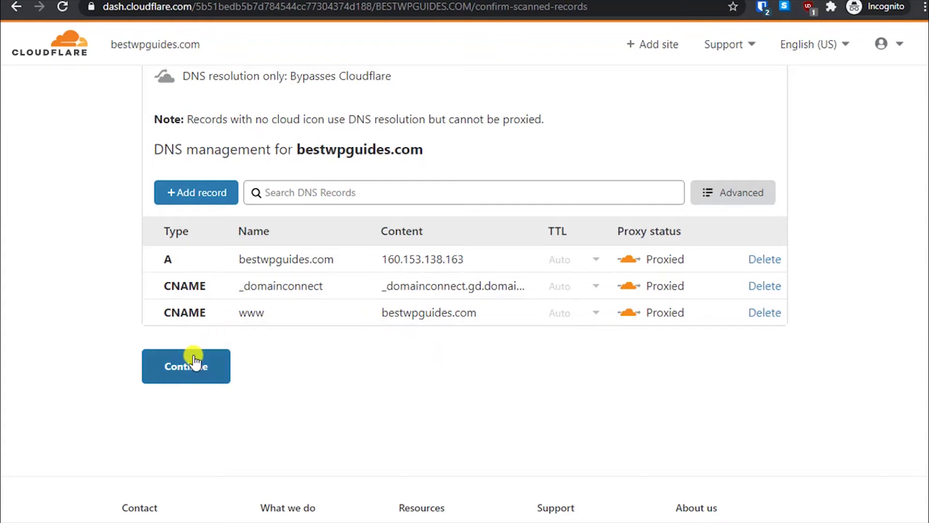
click(185, 369)
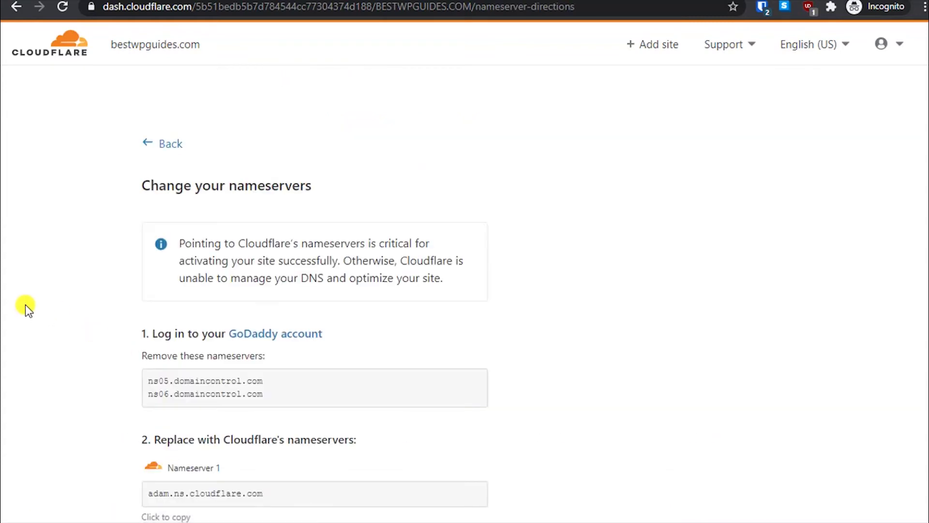
scroll(25, 305, down, 3)
scroll(25, 304, down, 2)
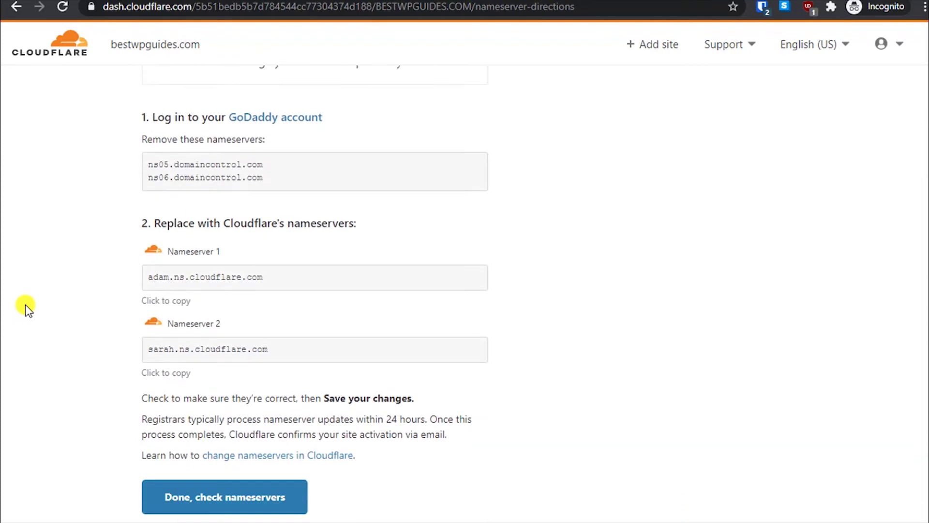
scroll(25, 304, up, 5)
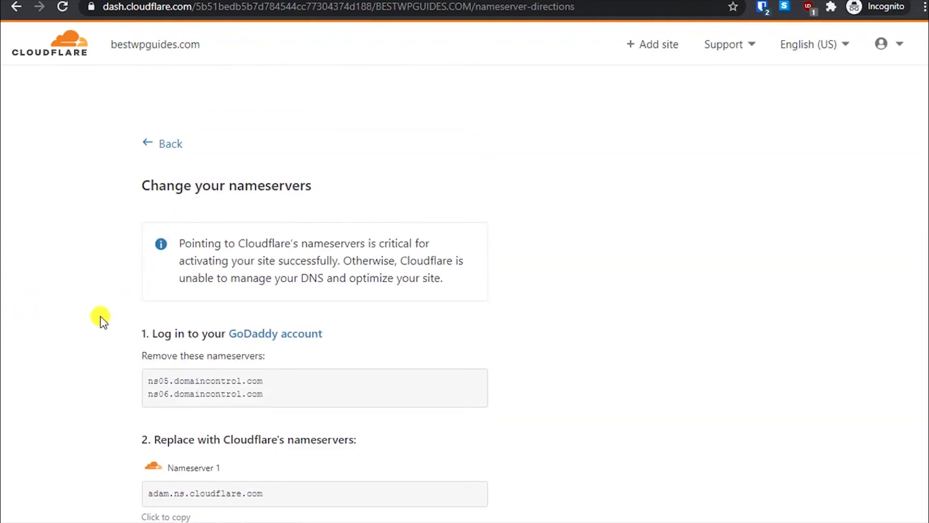
scroll(218, 283, down, 3)
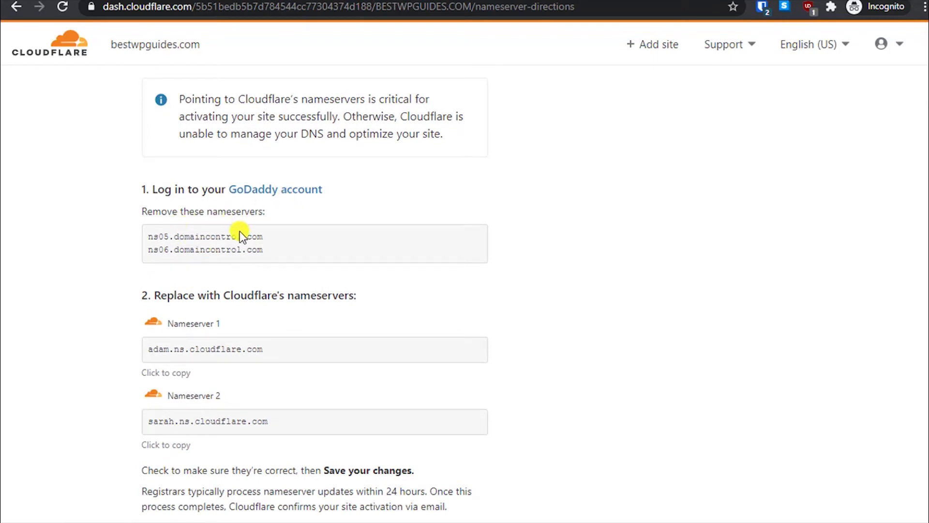
scroll(241, 232, down, 2)
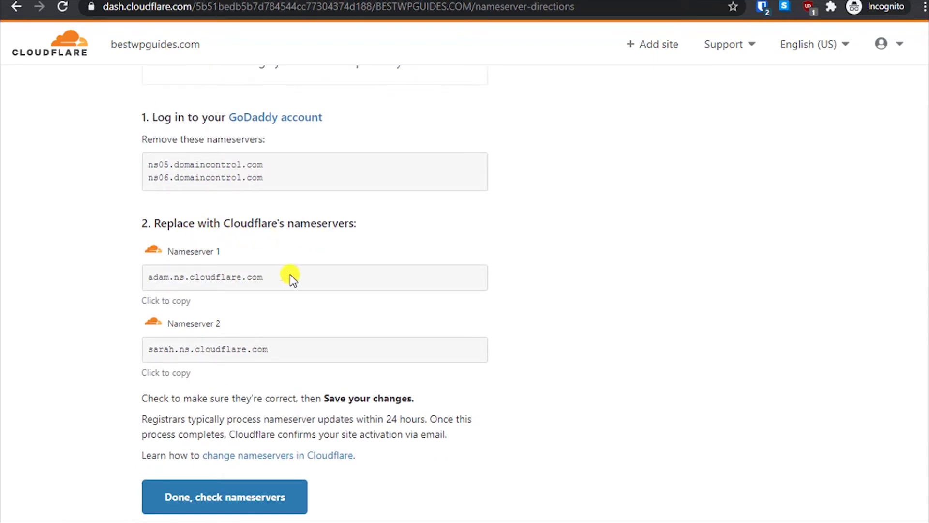
click(180, 301)
click(163, 305)
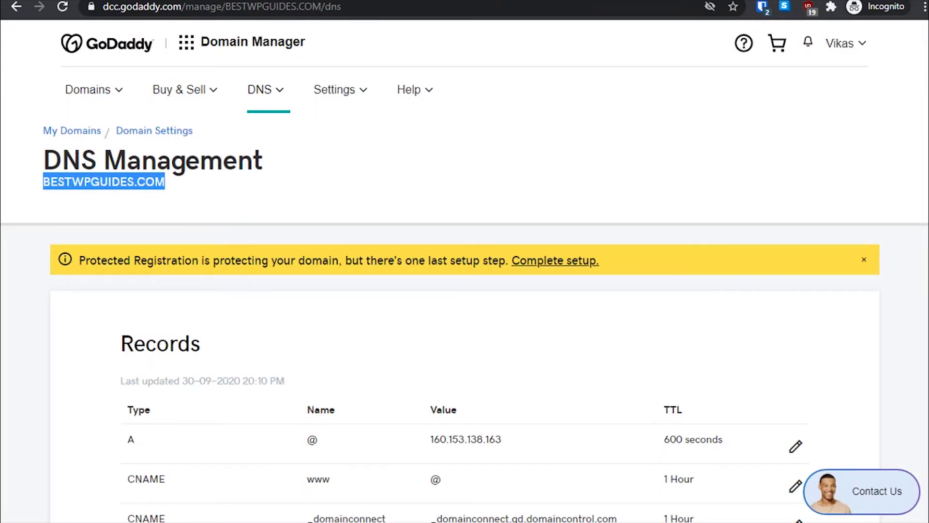
Change bestwpguides.com's nameservers and choose 'Enter my own nameservers (advanced)'
scroll(10, 257, down, 12)
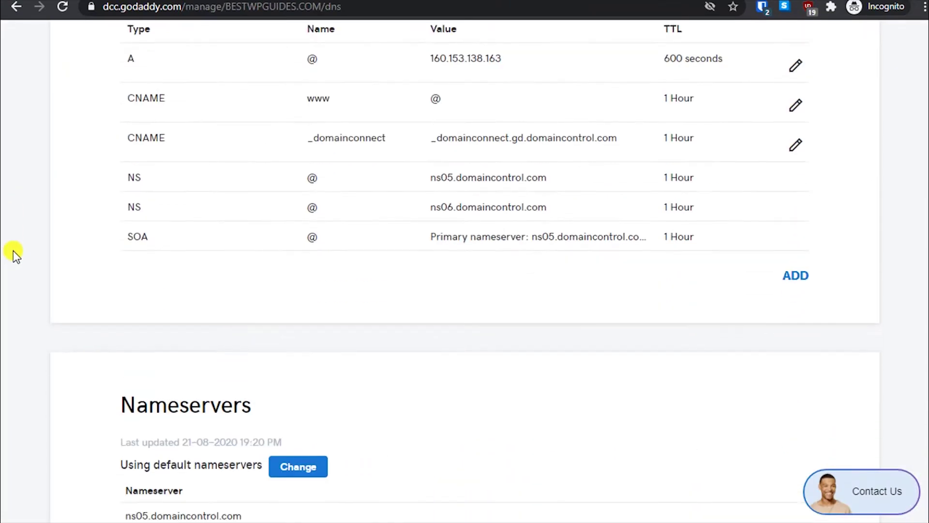
click(213, 318)
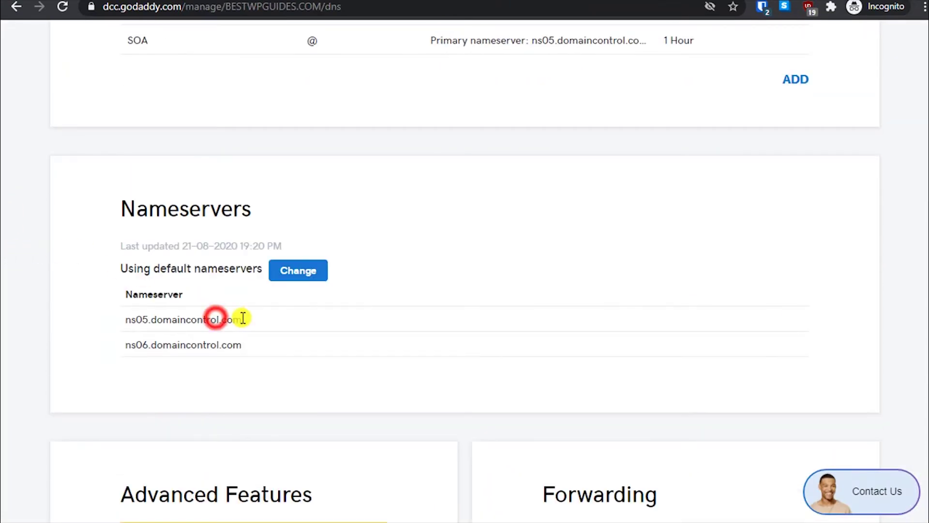
click(297, 272)
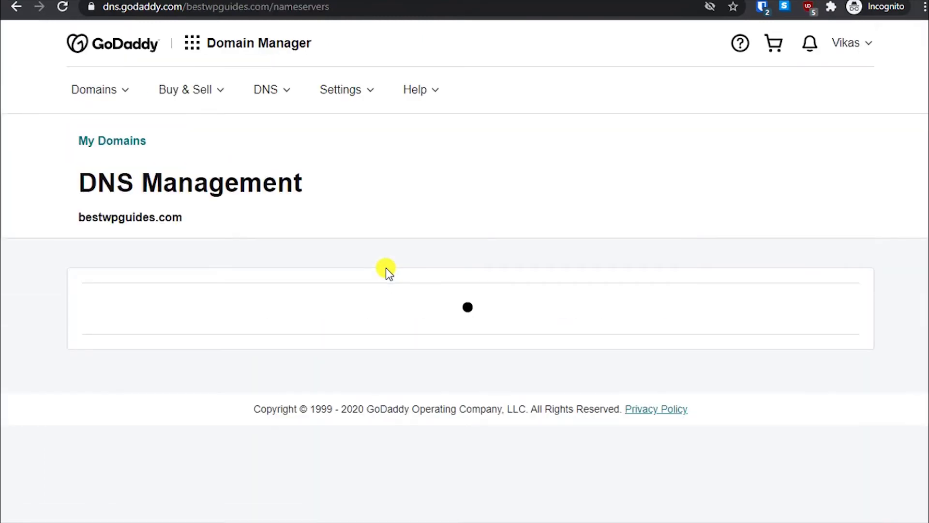
scroll(448, 286, down, 2)
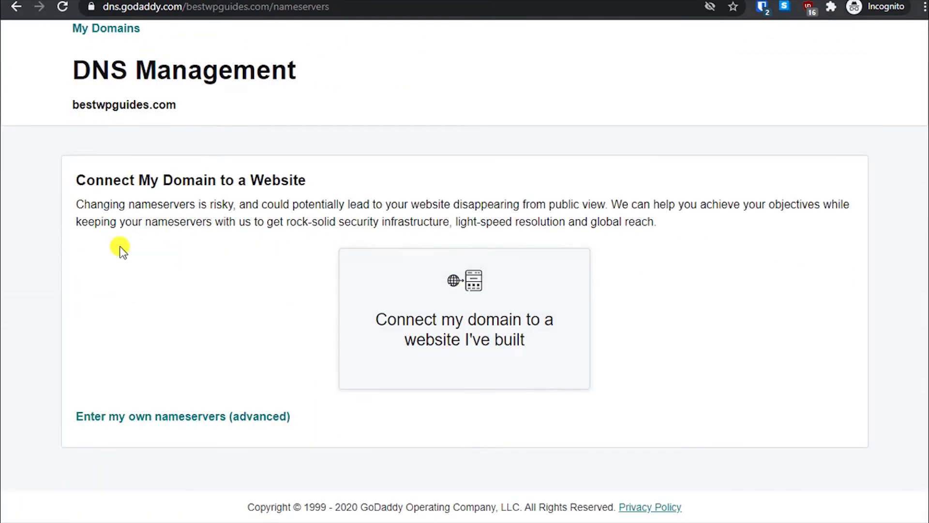
click(124, 420)
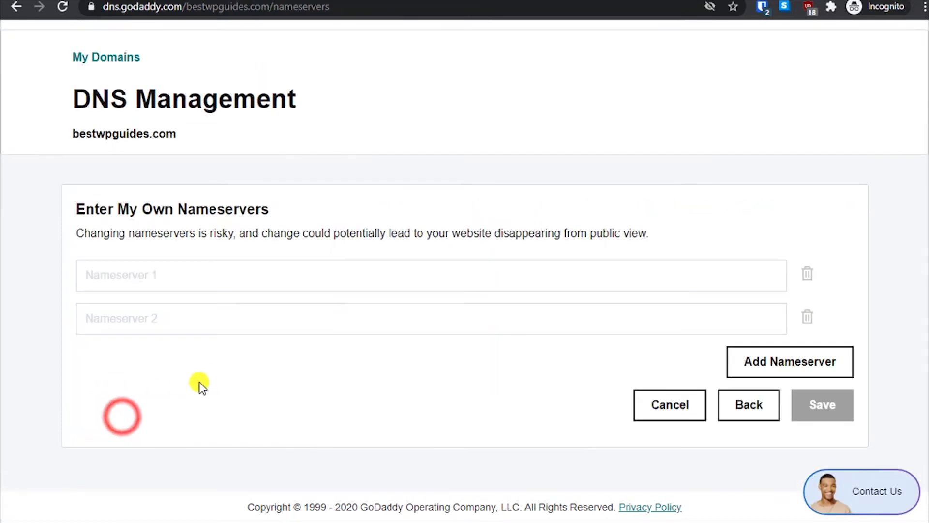
Paste adam.ns.cloudflare.com into GoDaddy's Nameserver 1 field
click(227, 281)
right_click(227, 281)
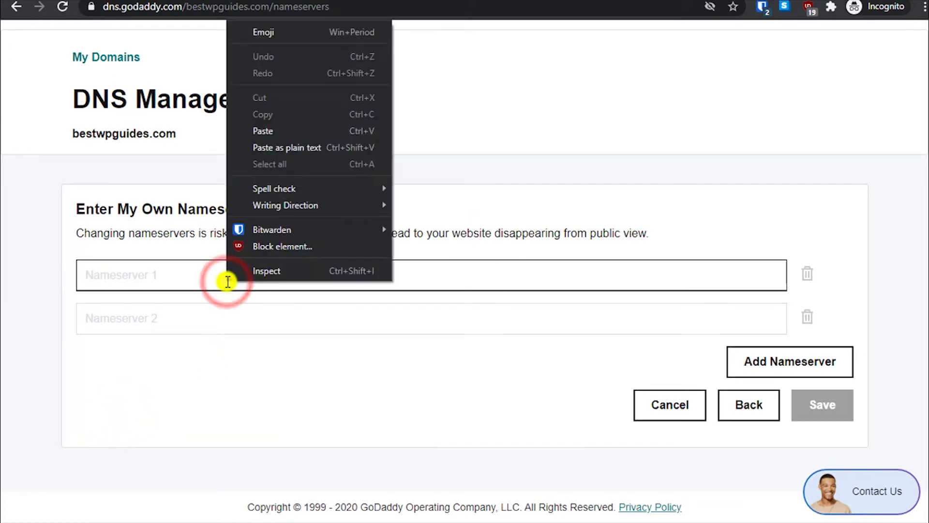
click(263, 127)
Copy sarah.ns.cloudflare.com from Cloudflare, paste it as Nameserver 2, and save
key(ctrl+Tab)
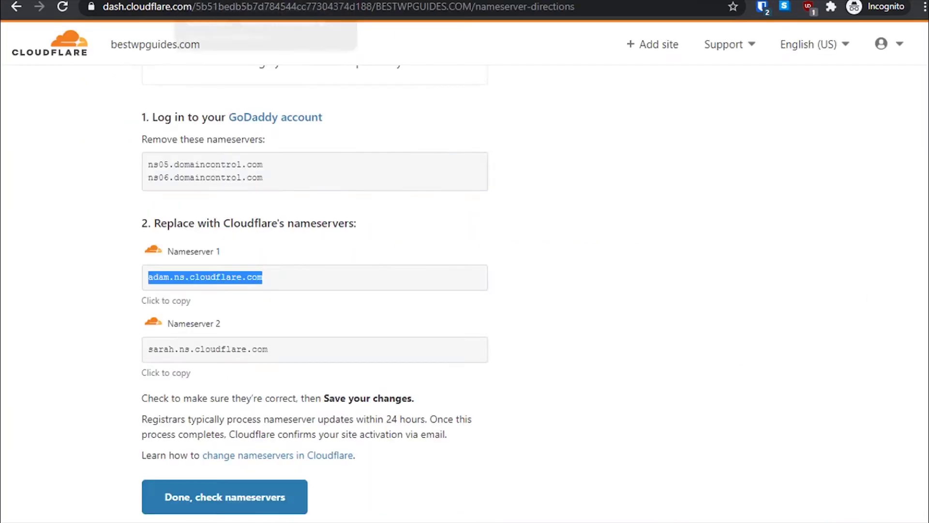
click(161, 372)
key(ctrl+Tab)
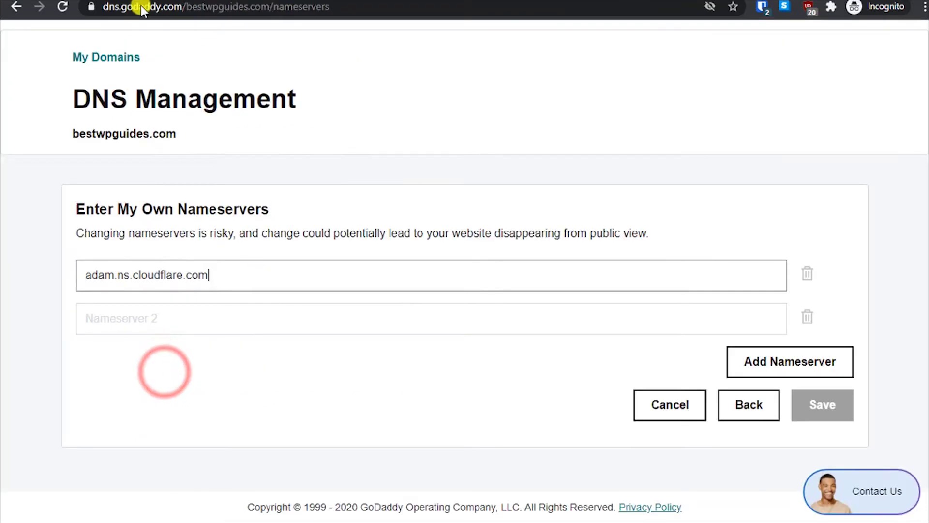
click(216, 325)
right_click(216, 324)
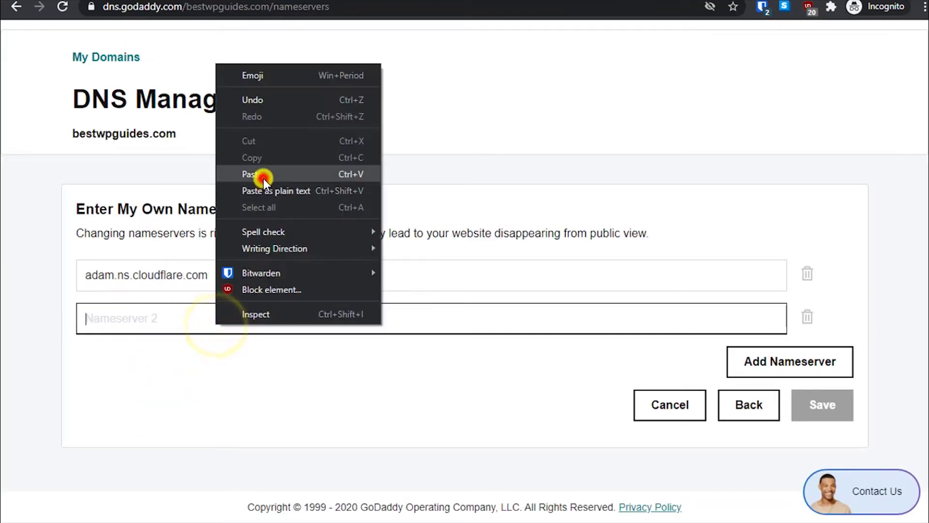
click(262, 175)
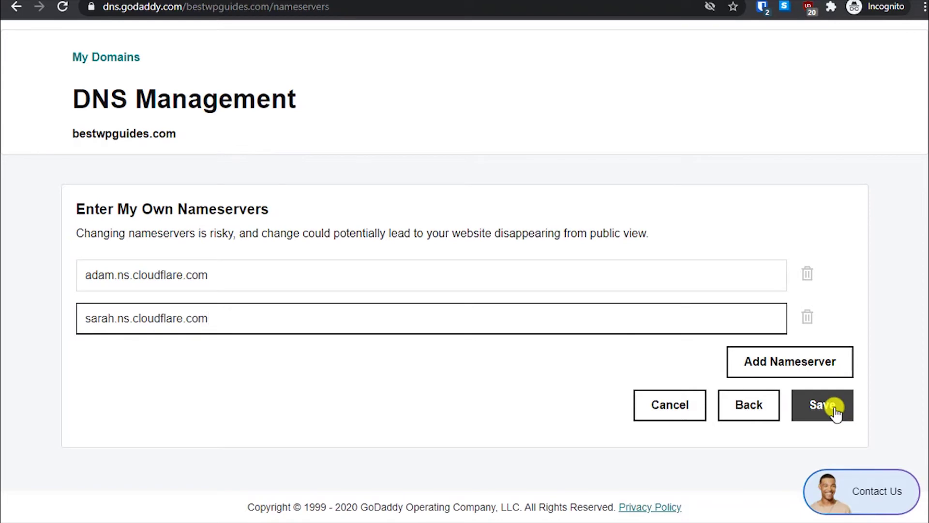
click(807, 403)
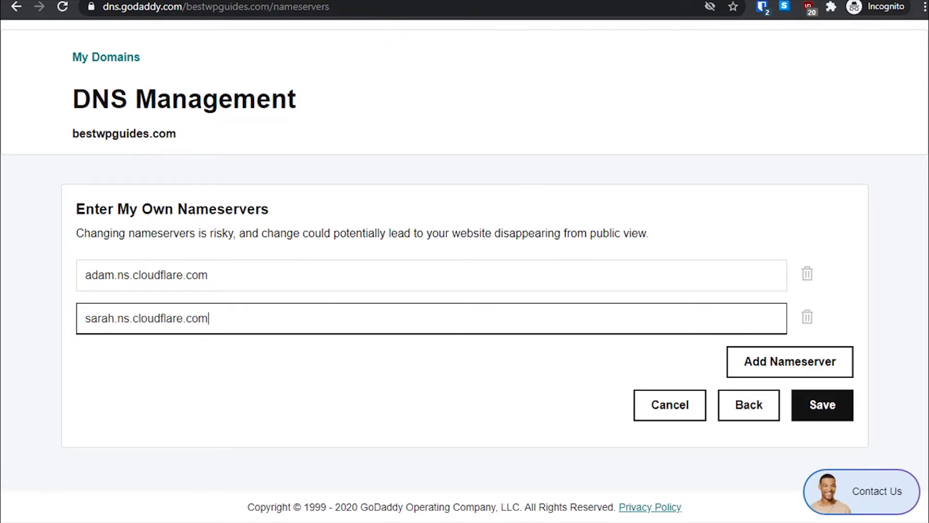
click(227, 1)
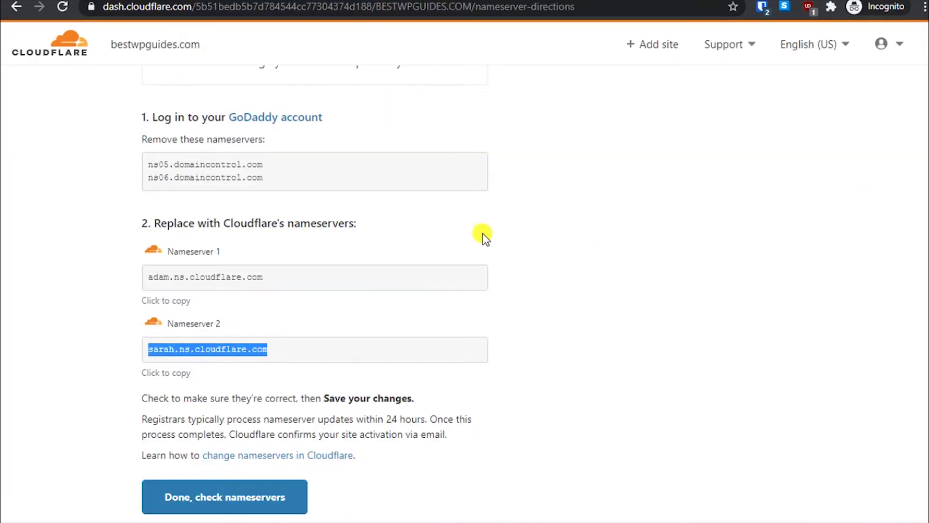
Confirm the nameserver change with 'Done, check nameservers'
click(535, 277)
scroll(528, 290, down, 3)
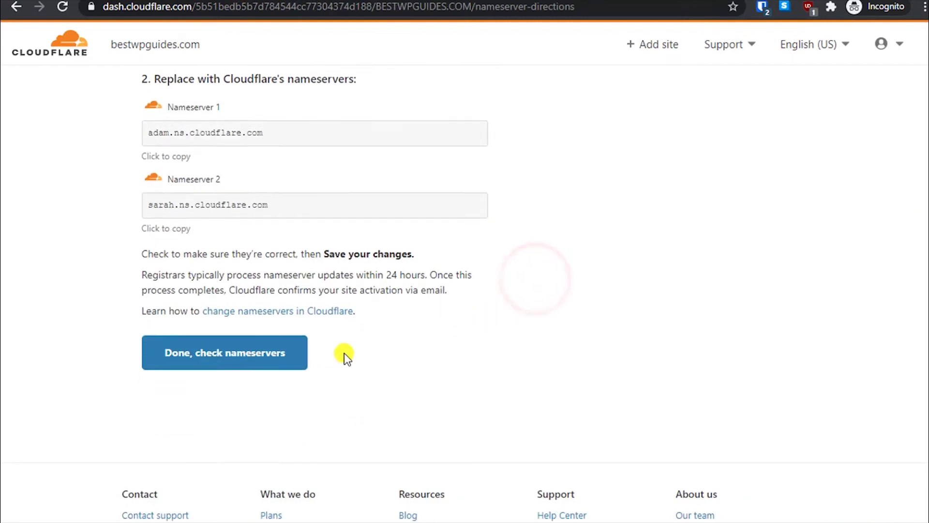
click(200, 356)
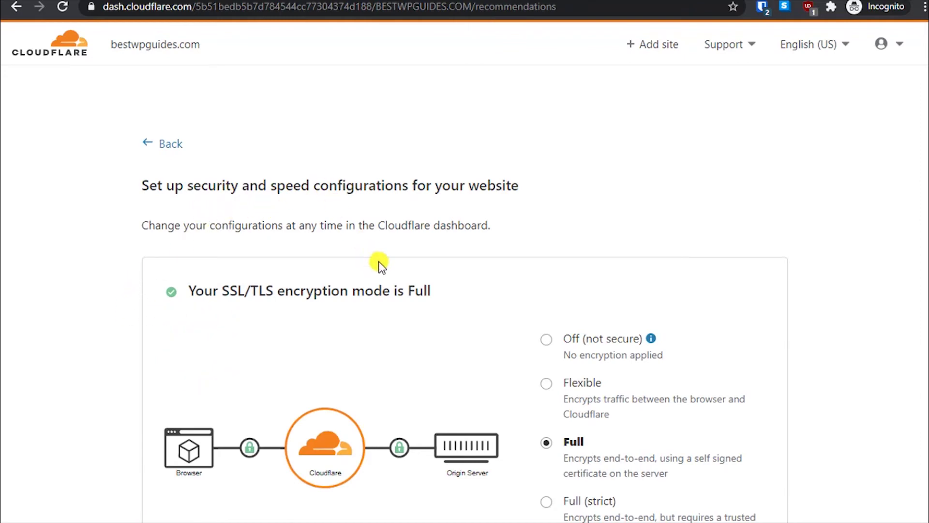
Set SSL/TLS encryption mode from Full to Flexible
scroll(532, 227, down, 2)
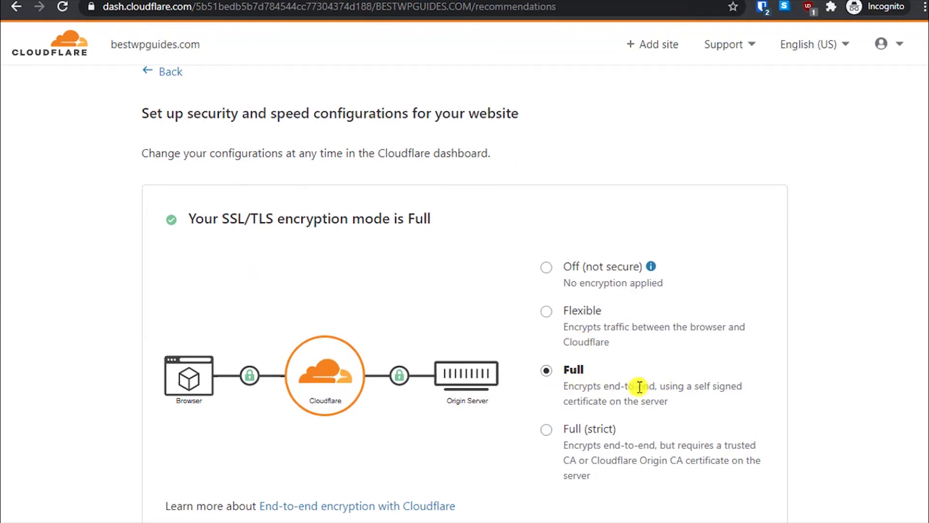
click(547, 311)
click(547, 313)
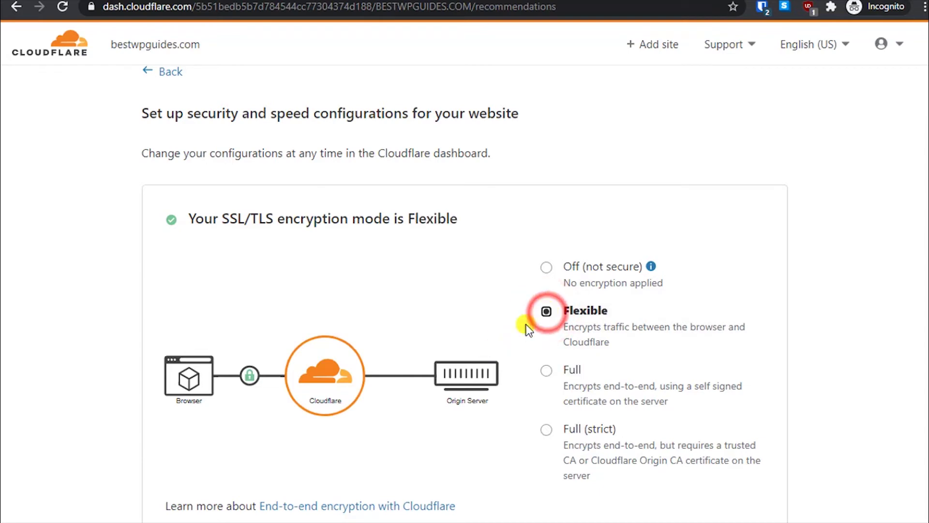
scroll(615, 317, down, 6)
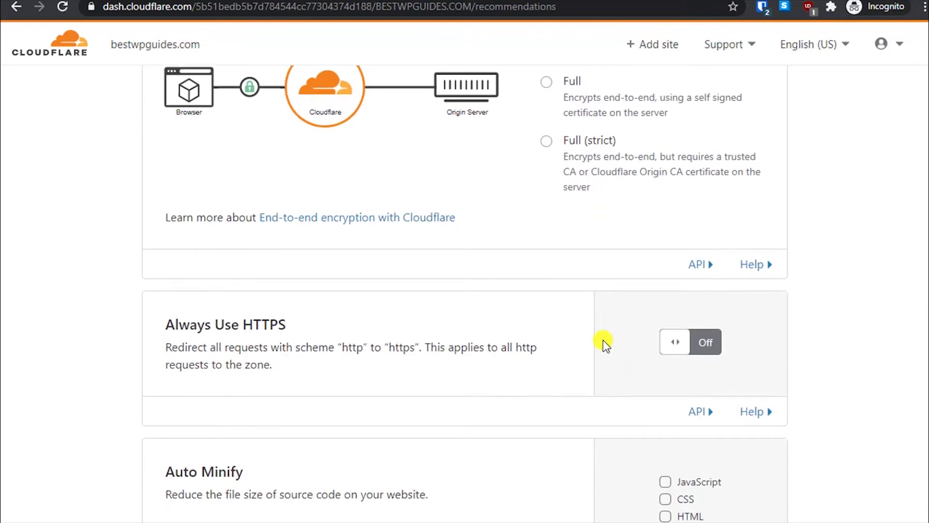
scroll(603, 340, up, 3)
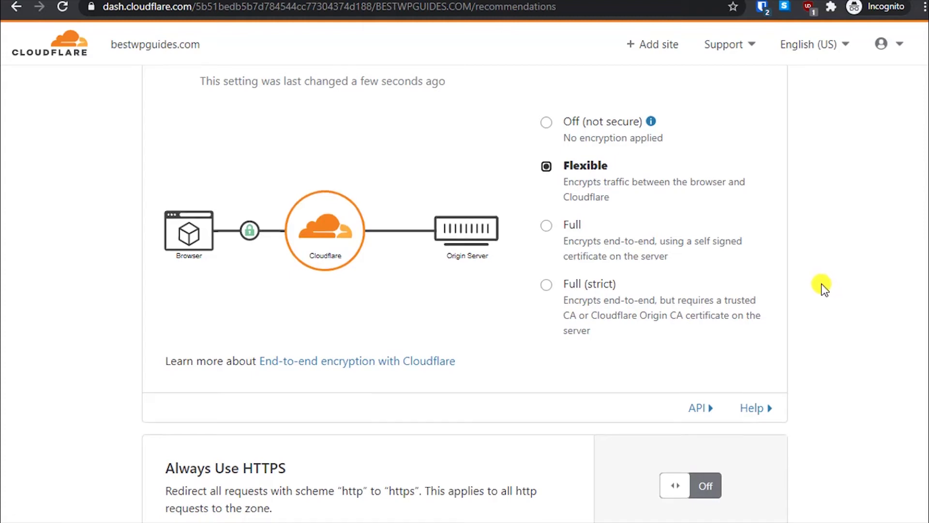
Switch Always Use HTTPS to On and complete the recommended settings with Done
scroll(804, 291, down, 4)
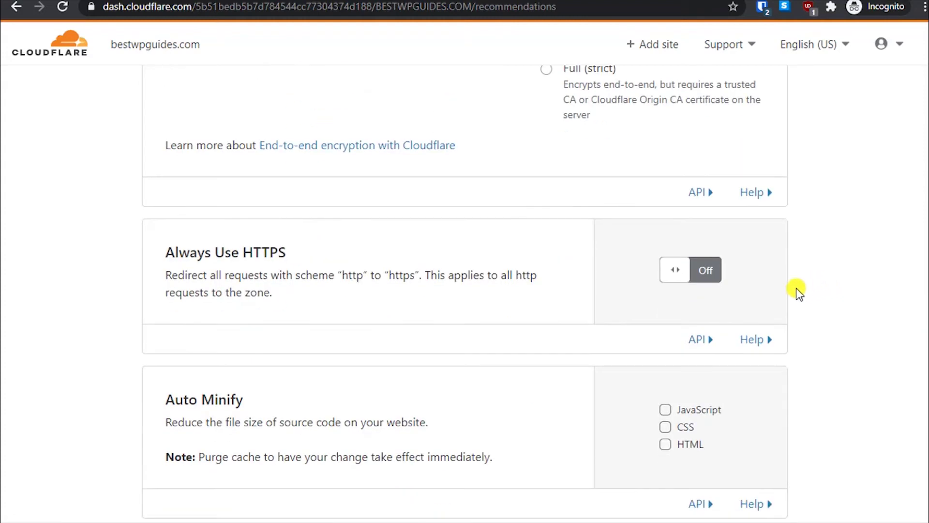
click(701, 274)
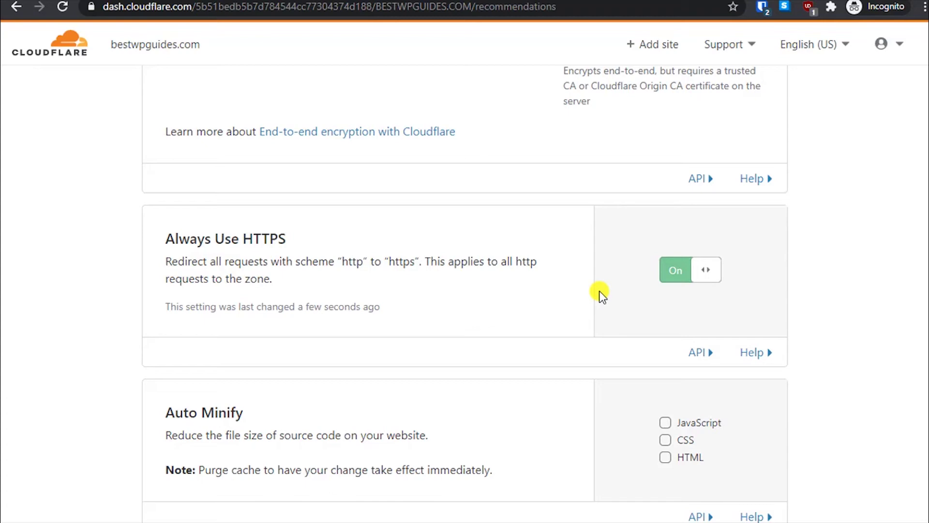
scroll(584, 296, down, 5)
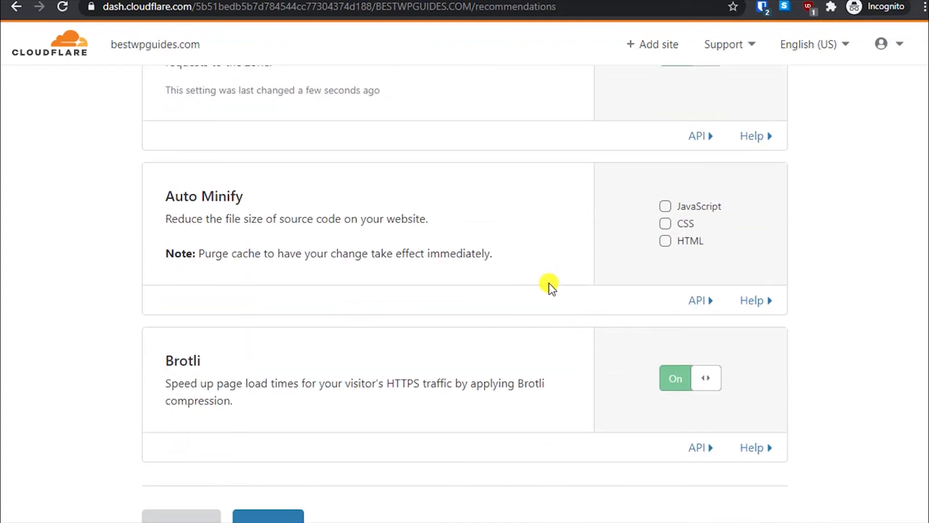
scroll(551, 287, down, 2)
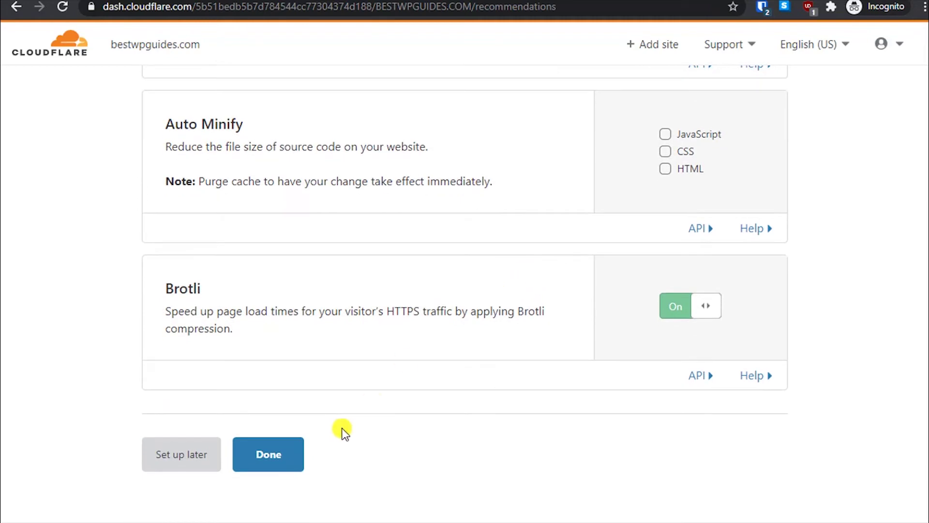
click(262, 456)
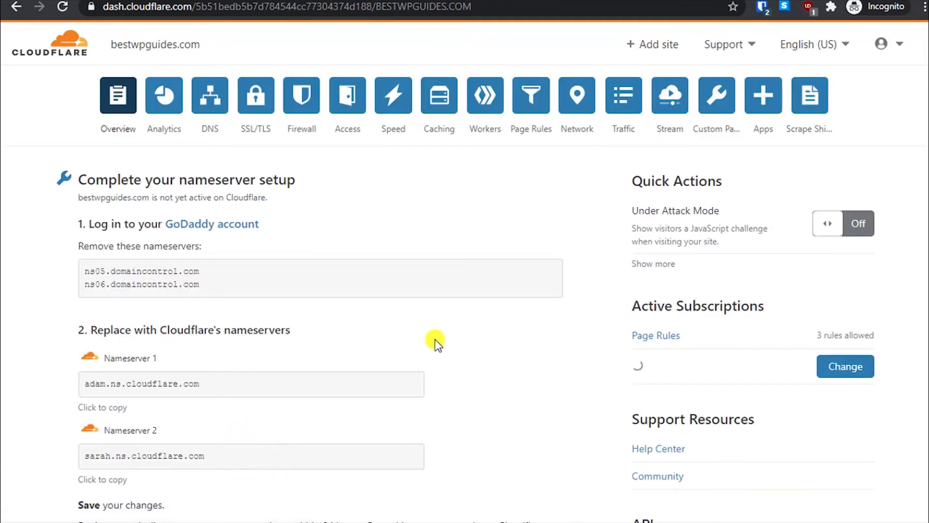
scroll(434, 342, down, 10)
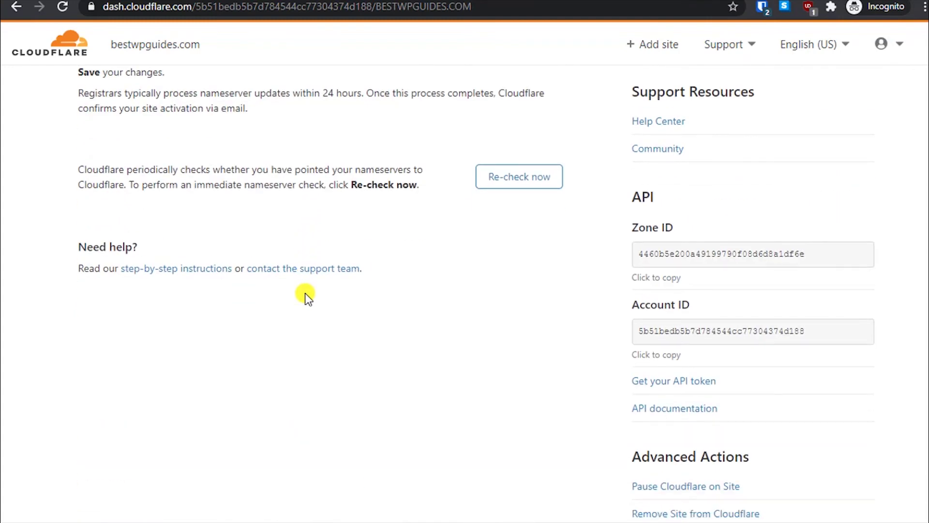
scroll(305, 297, up, 4)
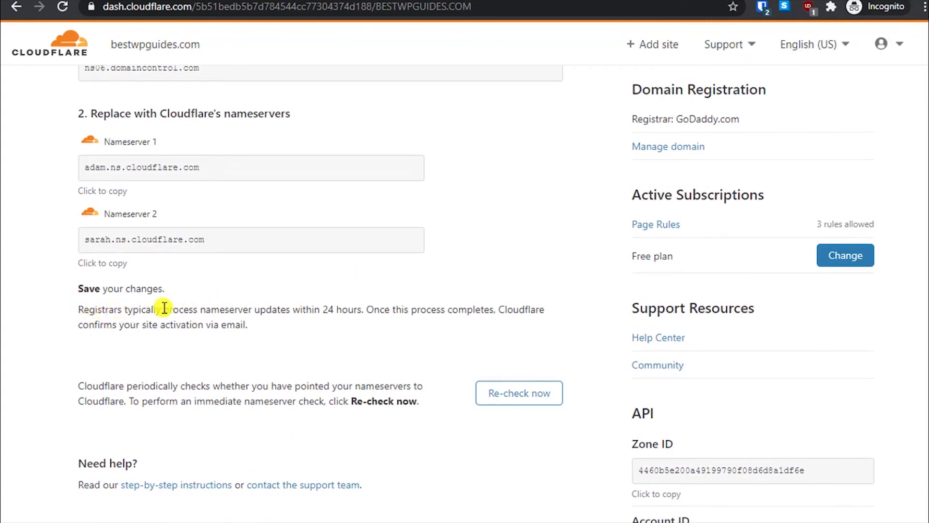
drag(164, 309, 259, 311)
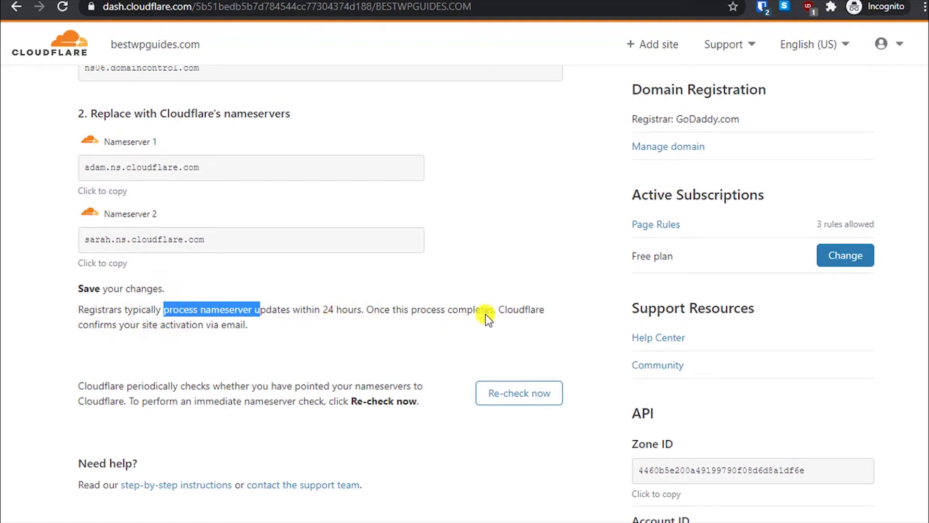
drag(146, 325, 335, 339)
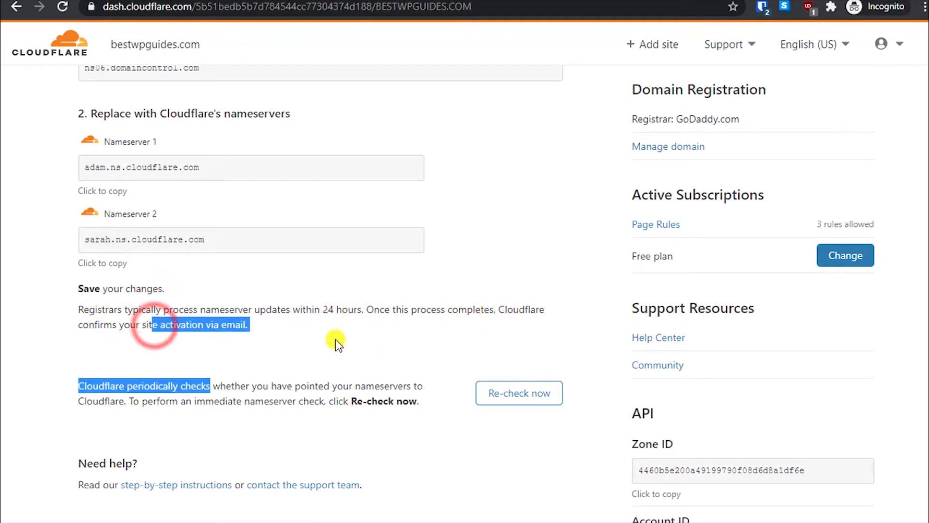
click(336, 337)
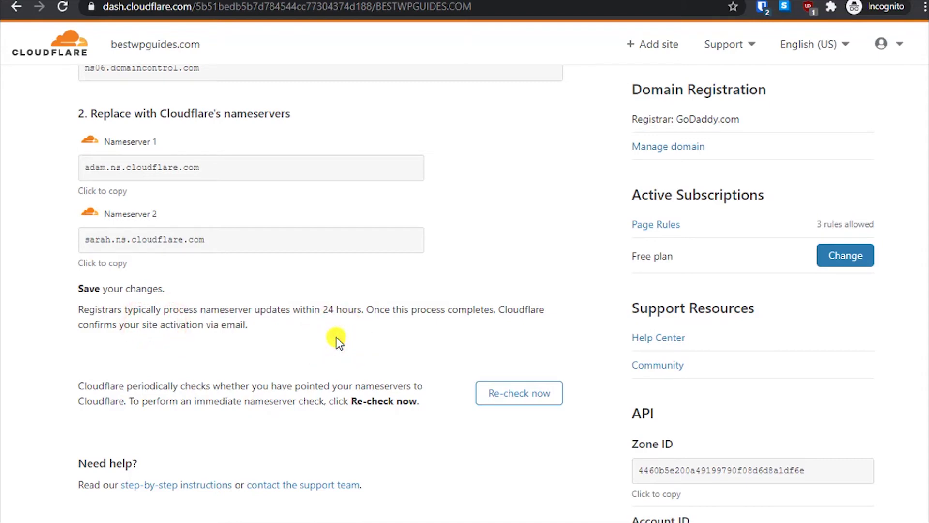
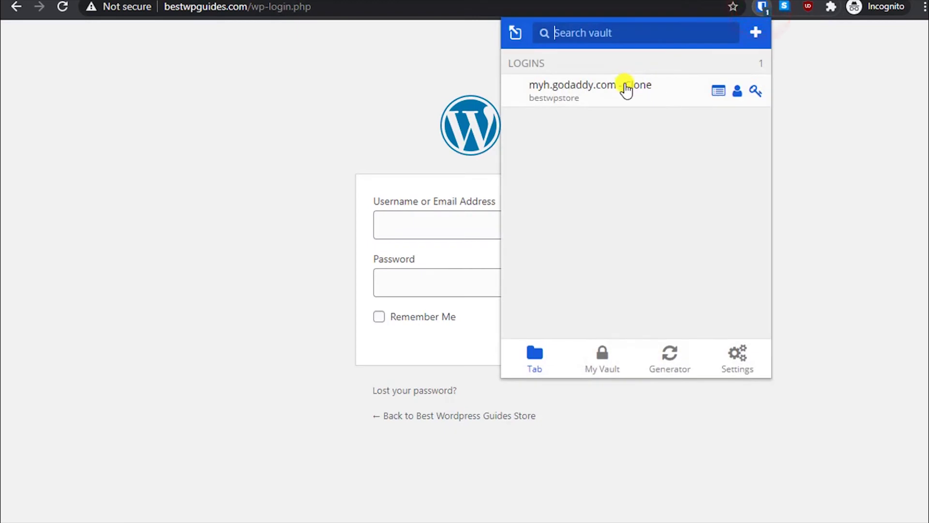
Log in with the autofilled saved store credentials and validate the authenticator one-time code
click(625, 87)
click(538, 321)
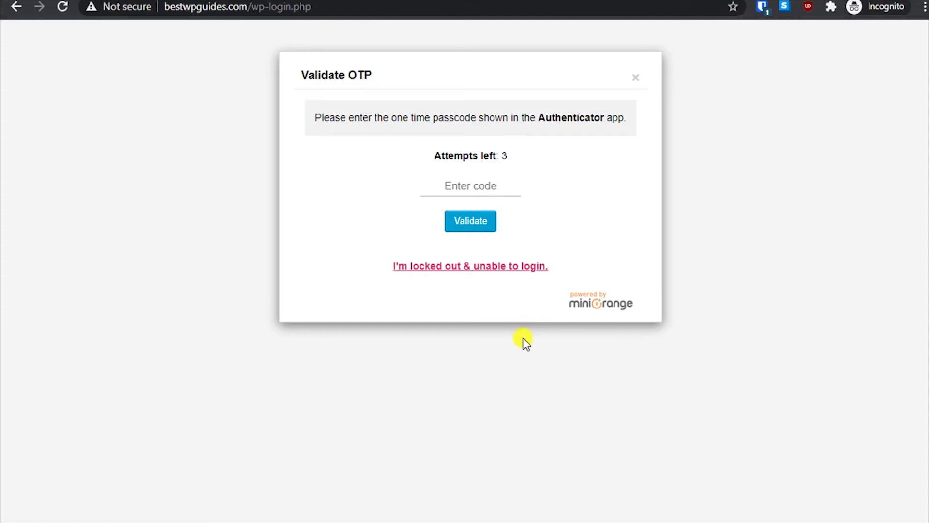
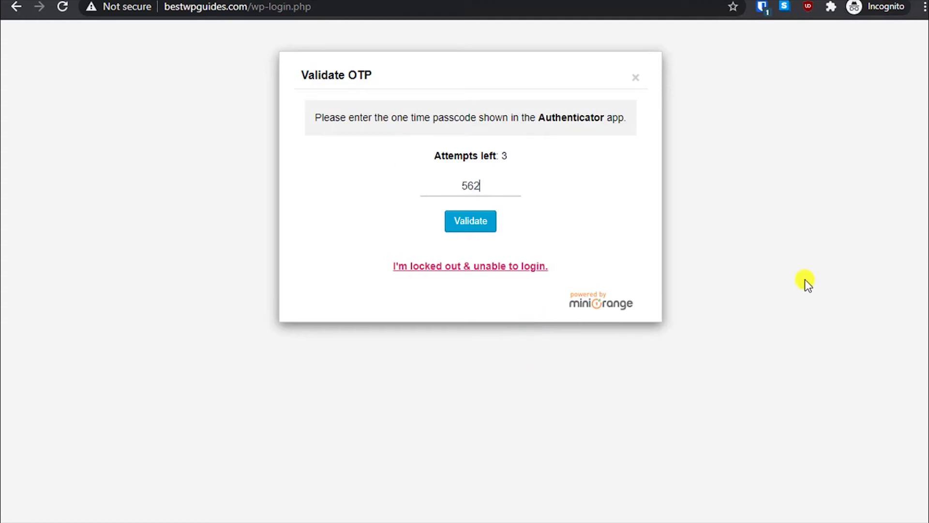
click(477, 218)
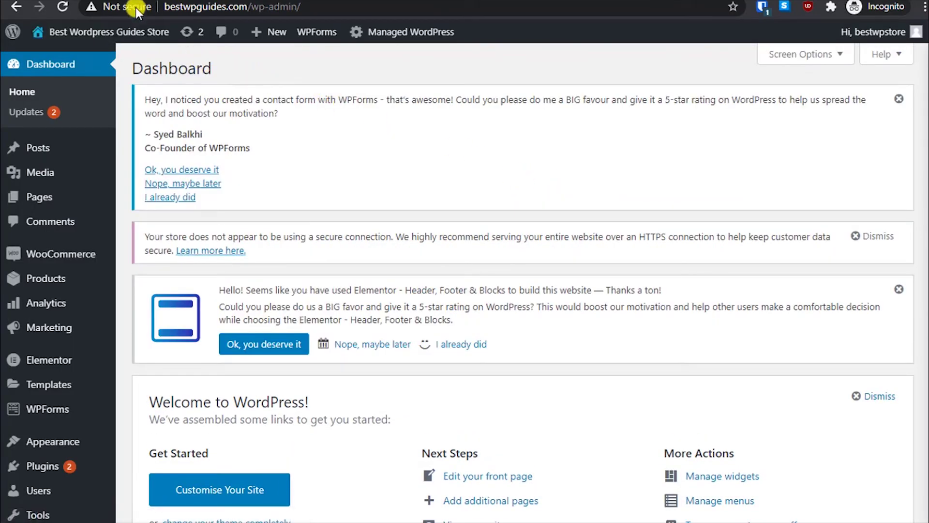
click(159, 4)
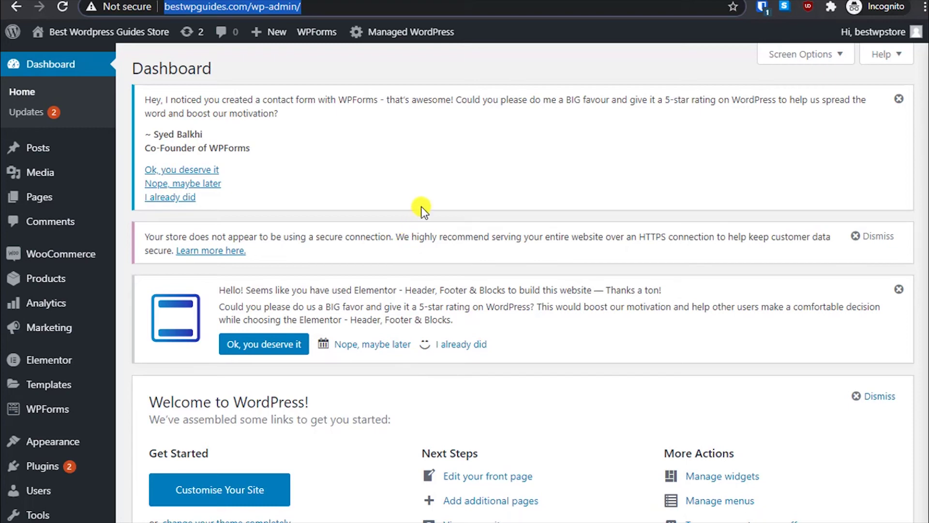
click(171, 8)
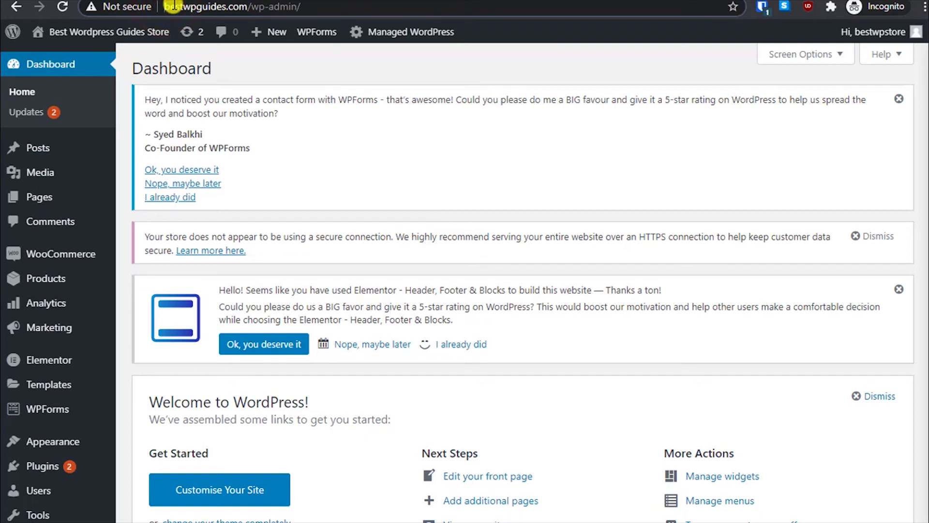
text(https:)
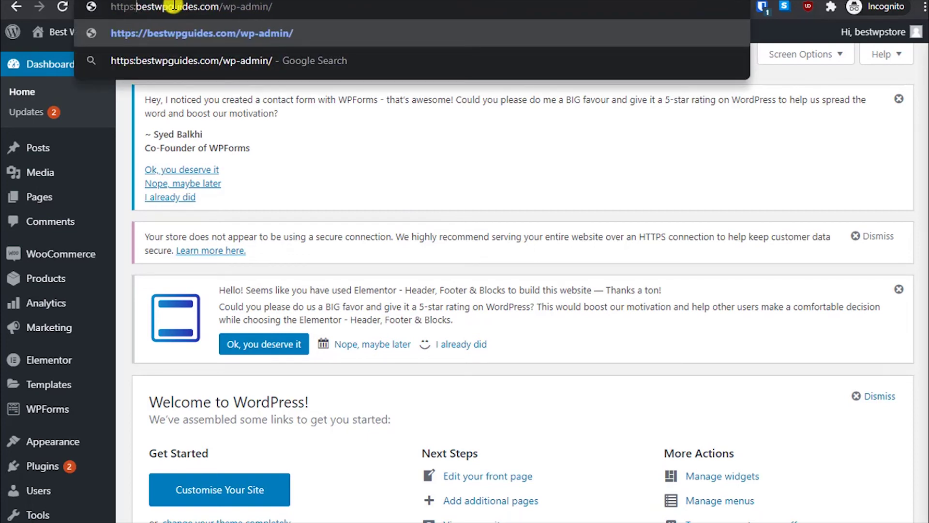
text(//)
key(Return)
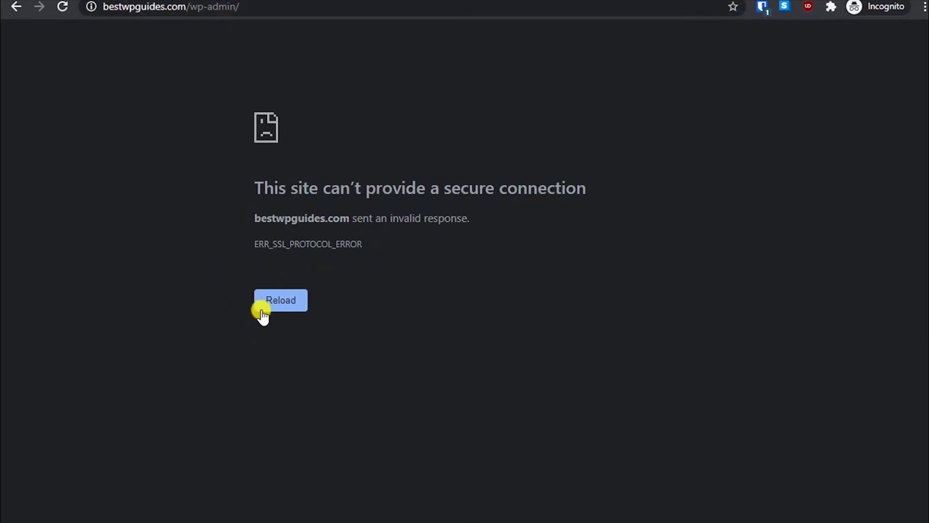
click(15, 7)
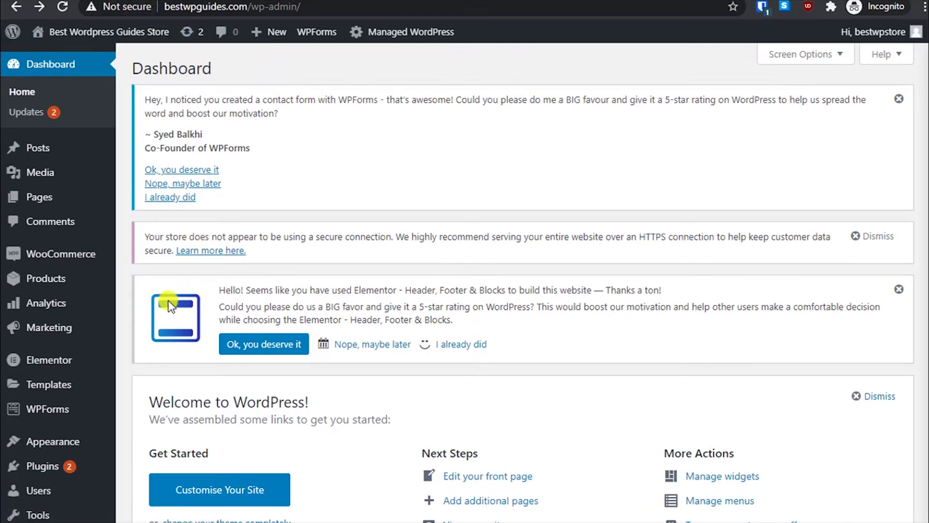
On the Add Plugins page, search for 'simple ssl' and install Really Simple SSL
mouse_move(29, 464)
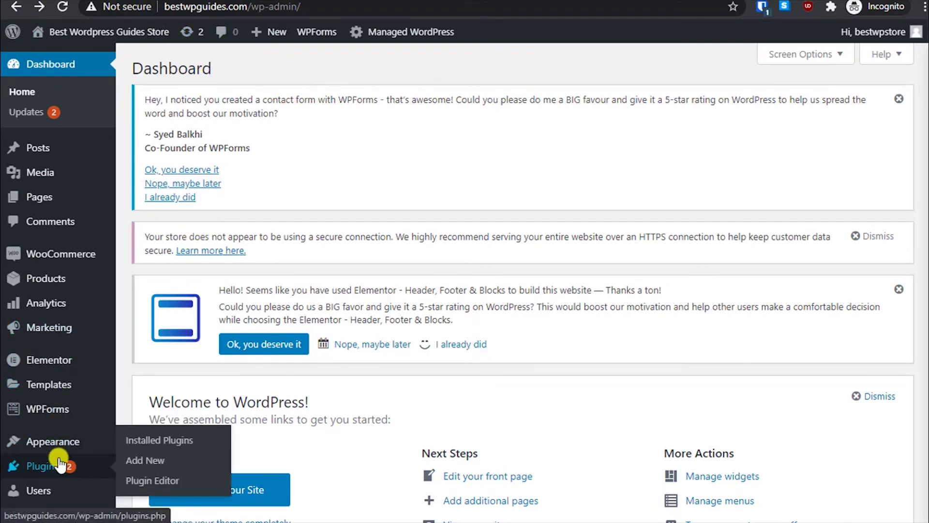
click(136, 463)
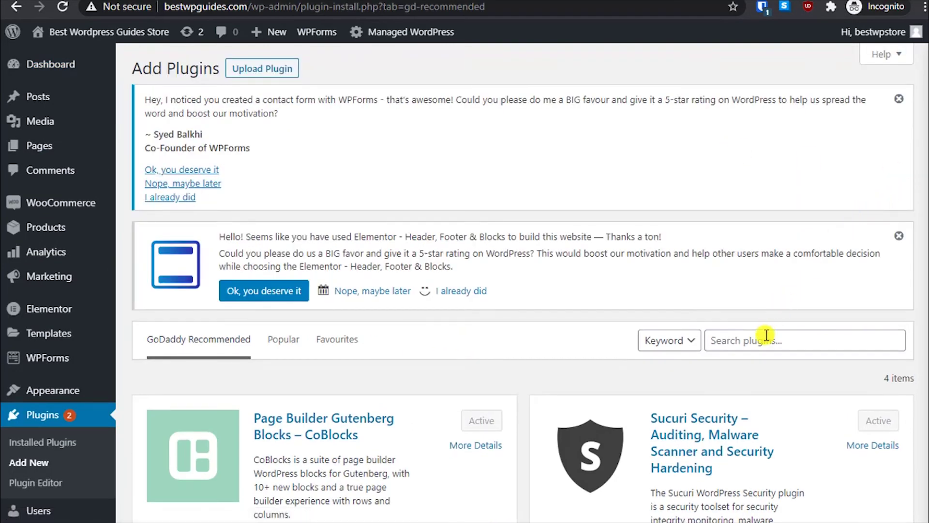
click(767, 335)
scroll(770, 321, down, 2)
text(si)
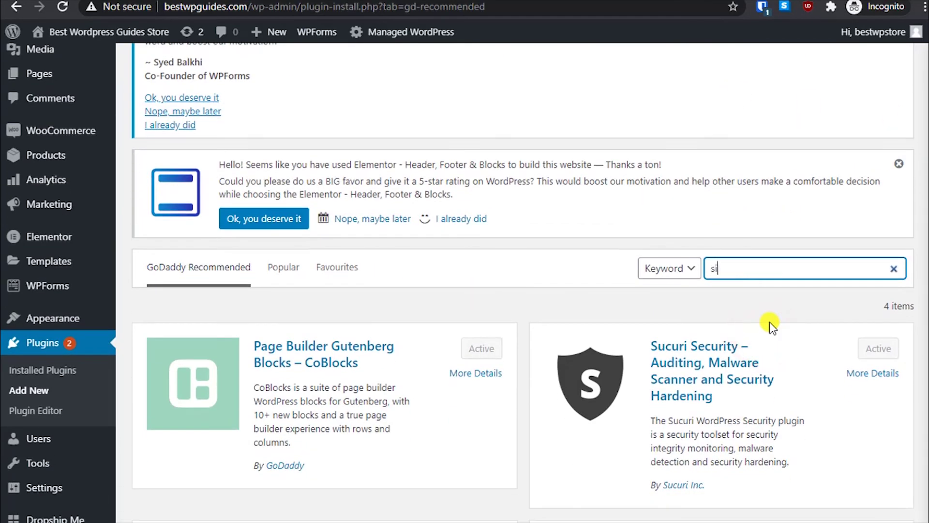
text(mple ss;)
key(BackSpace)
text(l)
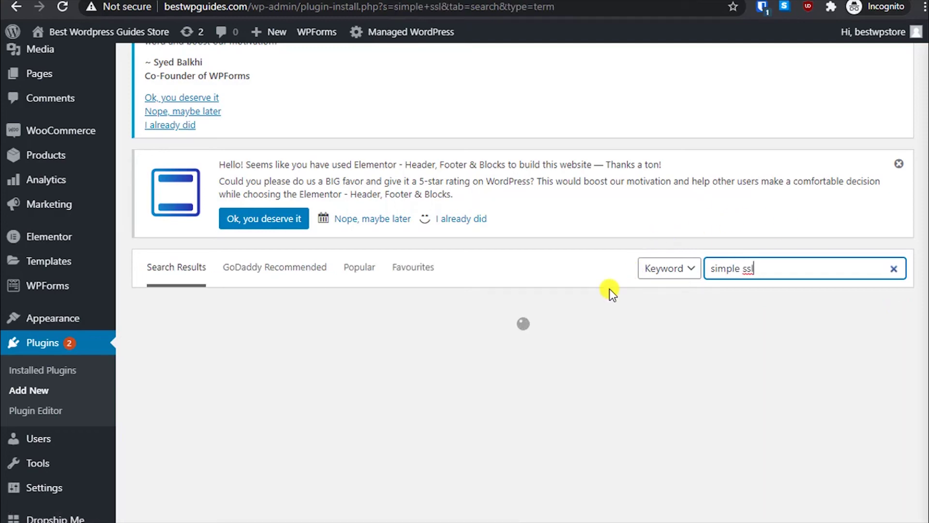
scroll(443, 267, down, 2)
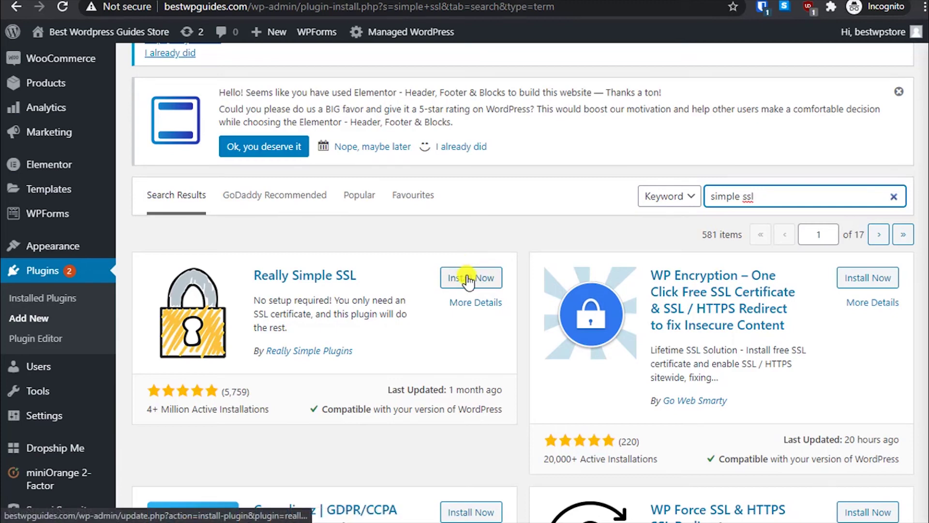
click(468, 280)
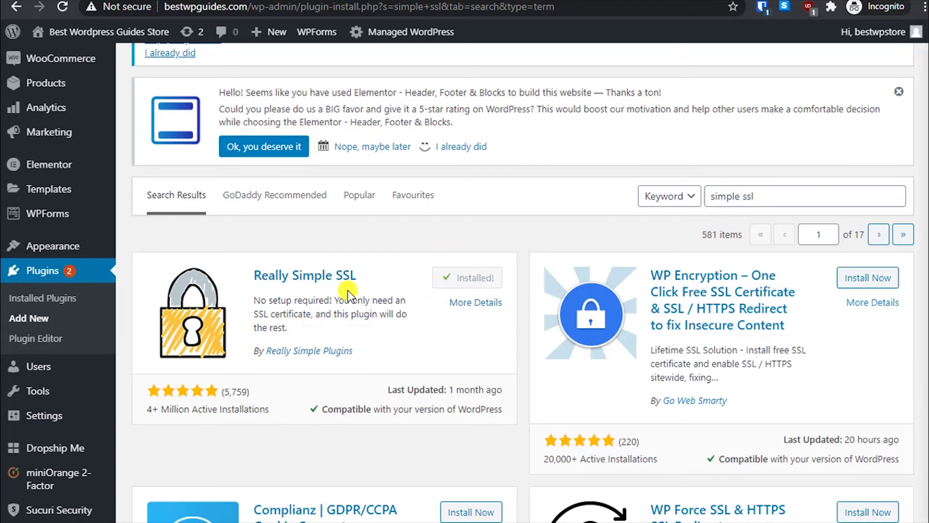
Activate Really Simple SSL and review its 'Detected possible certificate issues' notice
click(464, 279)
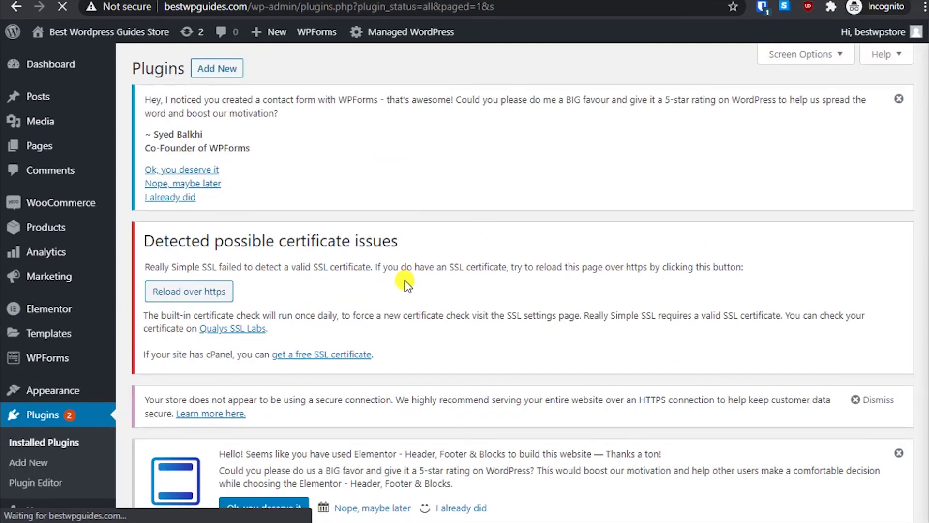
scroll(406, 285, down, 2)
scroll(407, 285, up, 2)
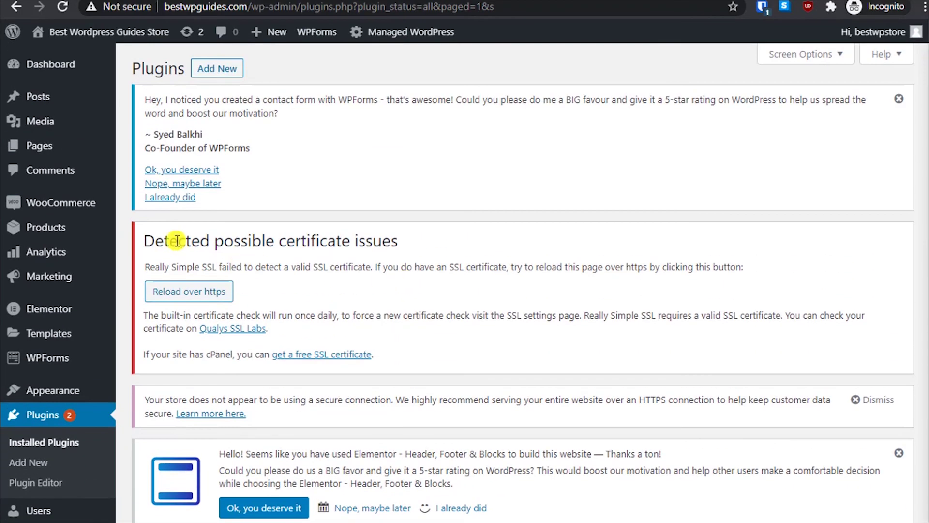
drag(180, 240, 317, 240)
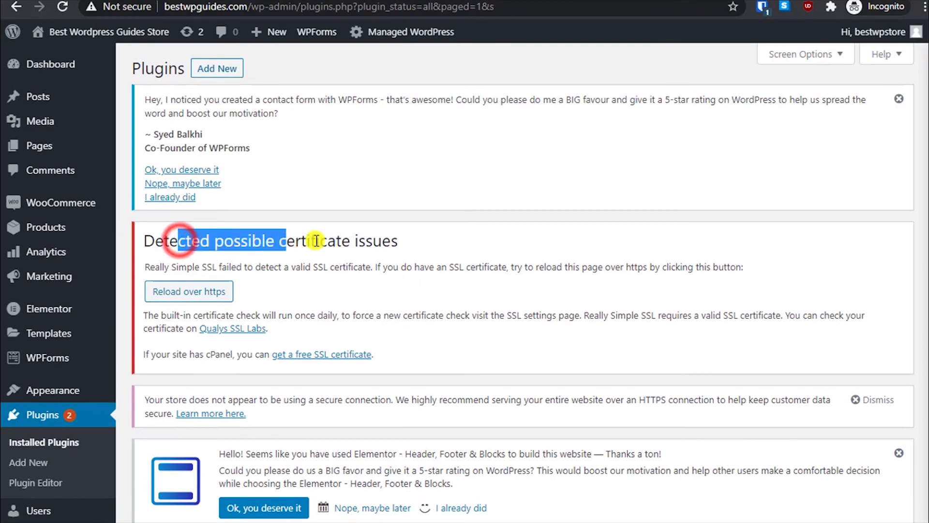
click(452, 254)
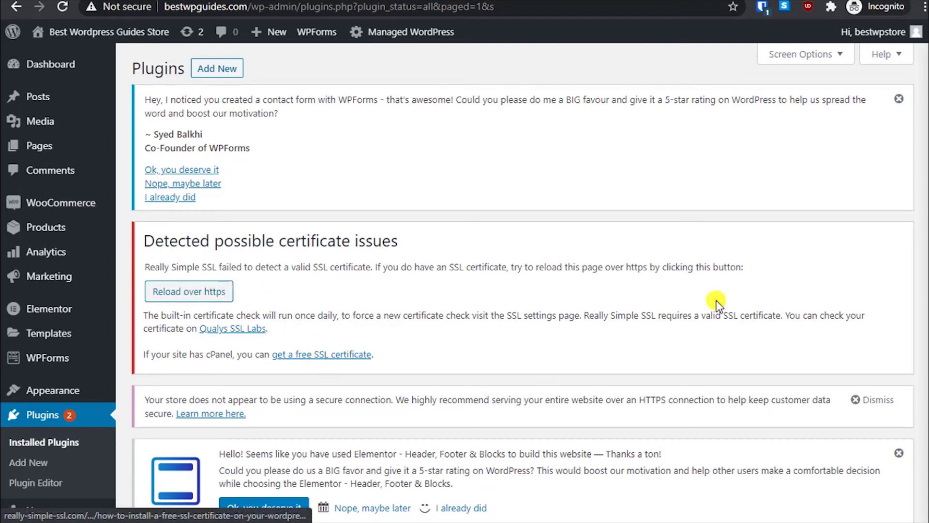
scroll(697, 310, down, 3)
scroll(601, 286, down, 5)
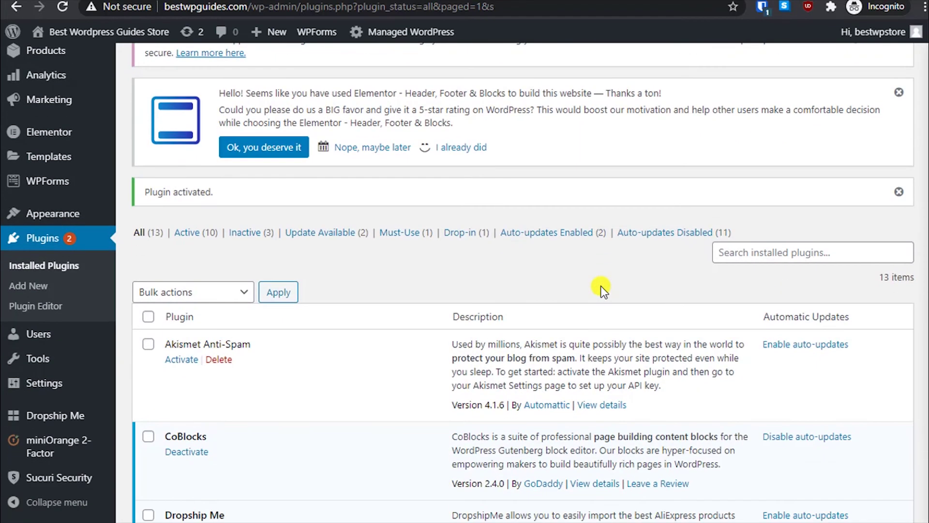
scroll(603, 285, up, 10)
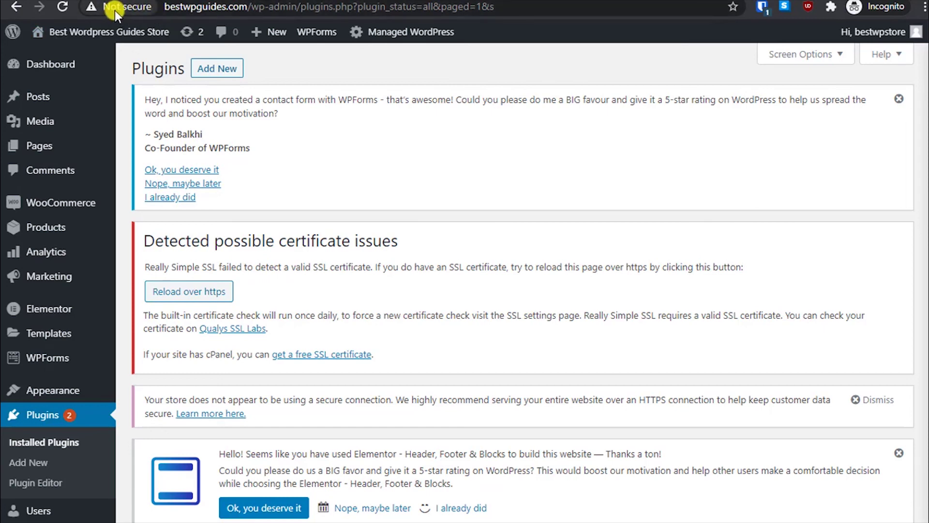
click(166, 9)
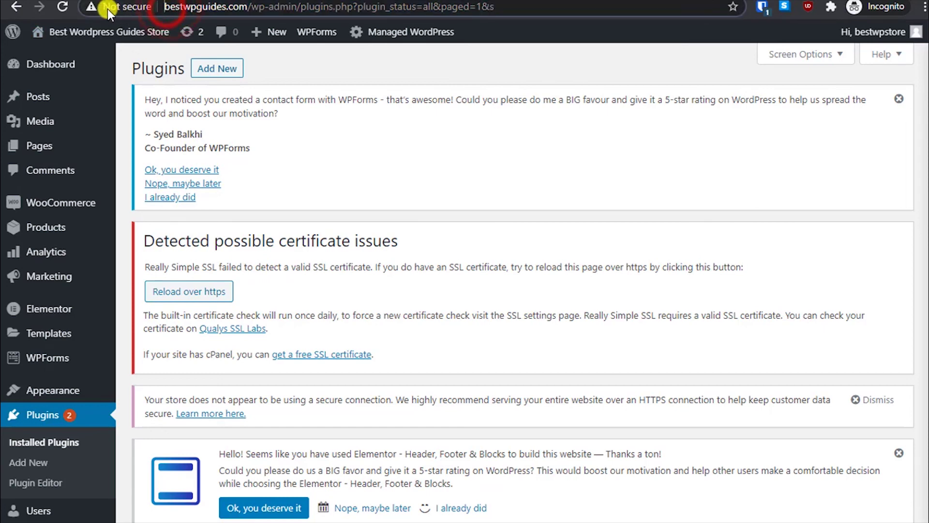
click(107, 9)
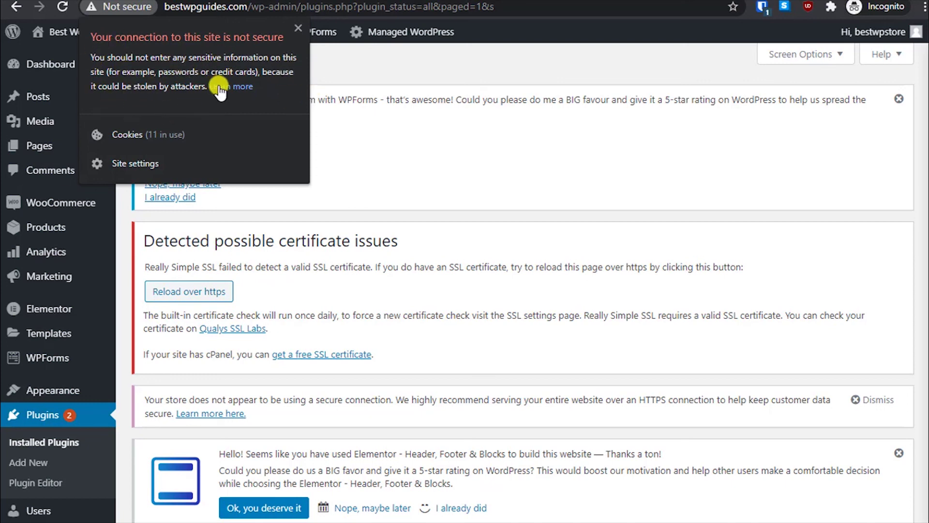
click(356, 97)
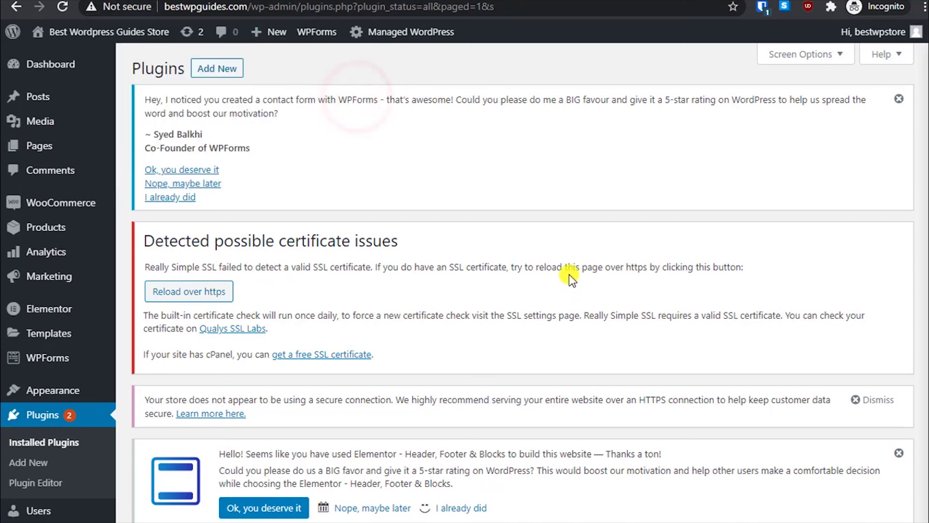